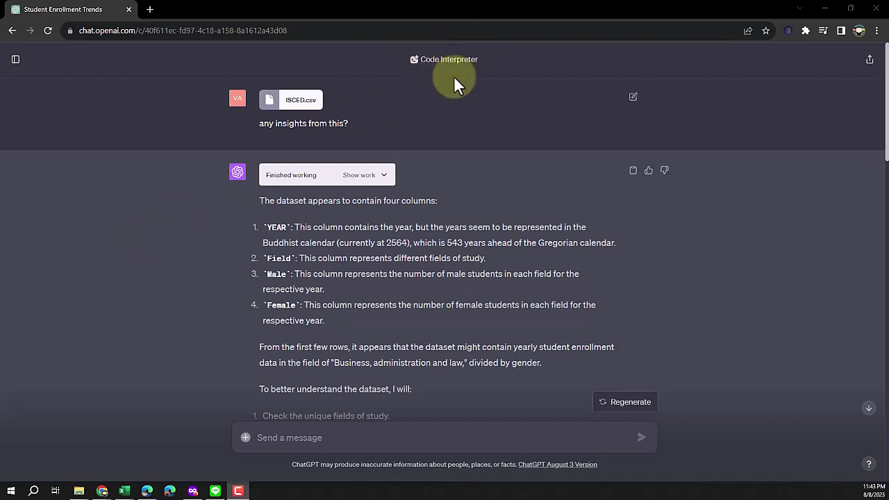
Step: In the ISCED spreadsheet, inspect the YEAR and Field headers, the first year 2560, and the Business rows
{"action": "left_click", "coordinate": [443, 95]}
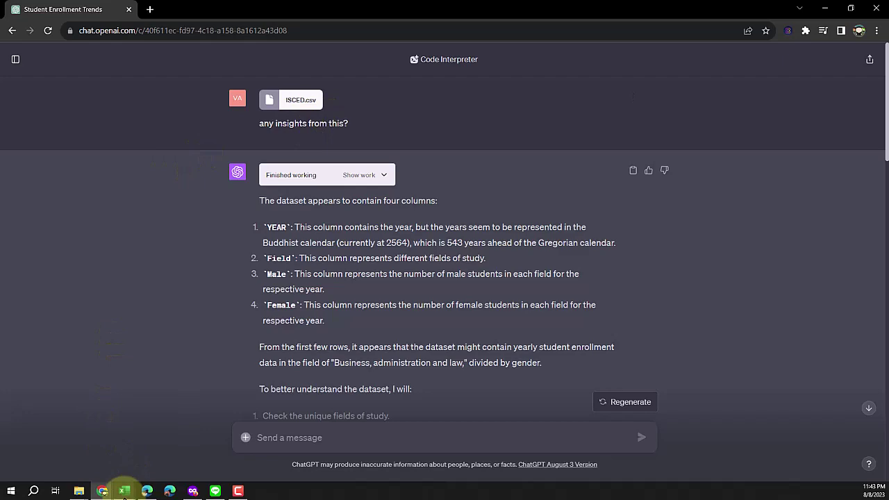
{"action": "mouse_move", "coordinate": [124, 491]}
{"action": "left_click", "coordinate": [174, 459]}
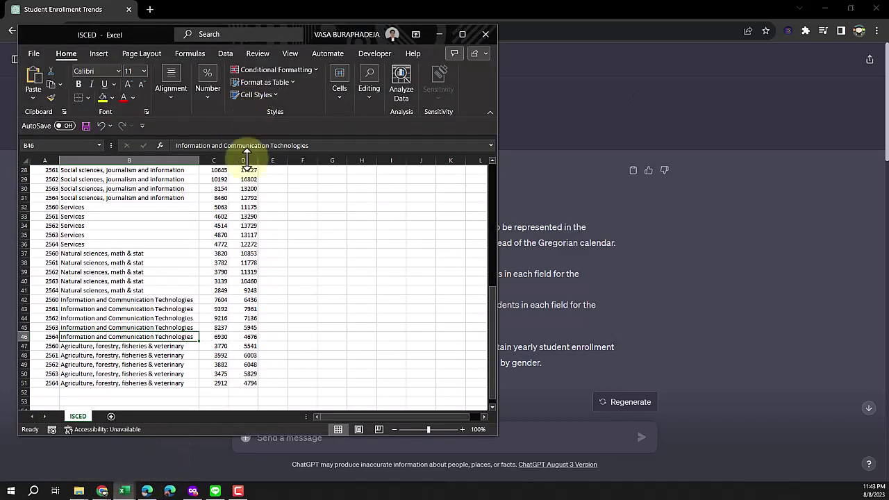
{"action": "scroll", "coordinate": [155, 197], "scroll_direction": "up", "scroll_amount": 8}
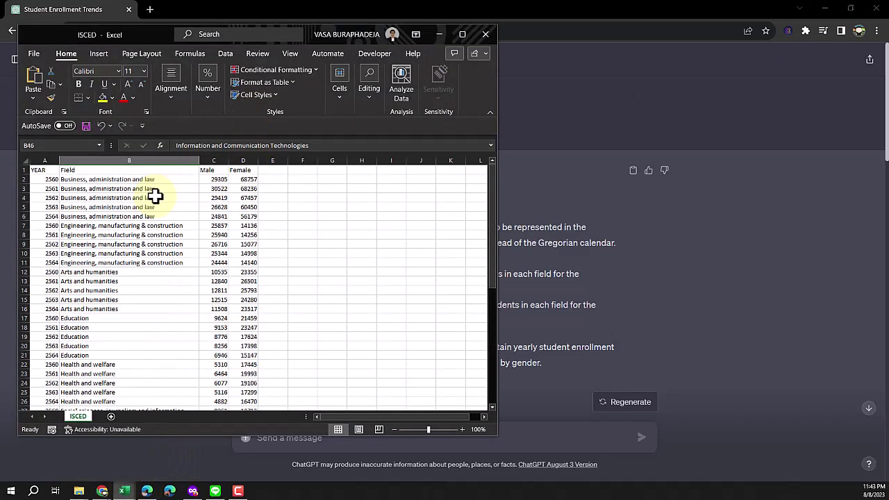
{"action": "left_click", "coordinate": [49, 171]}
{"action": "left_click", "coordinate": [163, 170]}
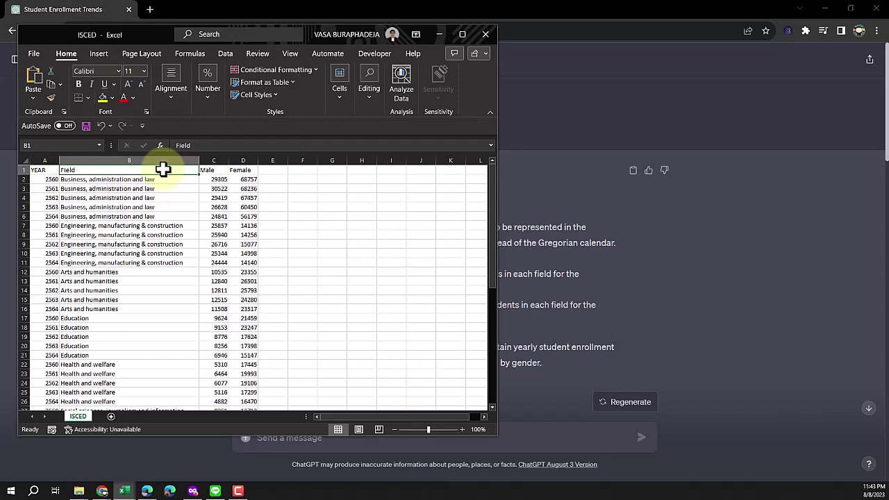
{"action": "left_click", "coordinate": [41, 170]}
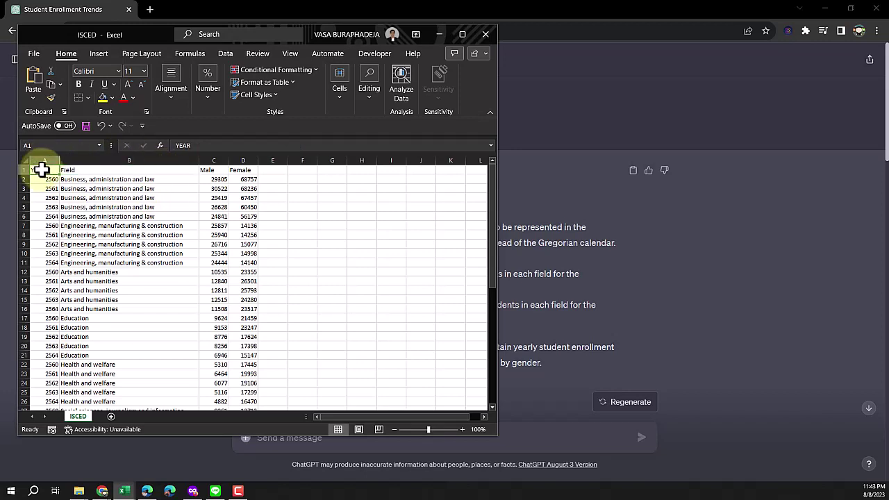
{"action": "left_click", "coordinate": [53, 181]}
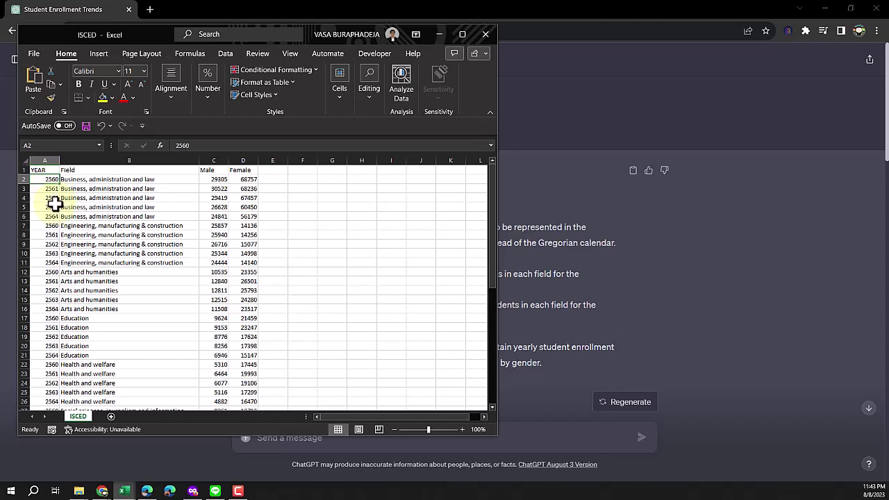
{"action": "key", "text": "Up"}
{"action": "key", "text": "Right"}
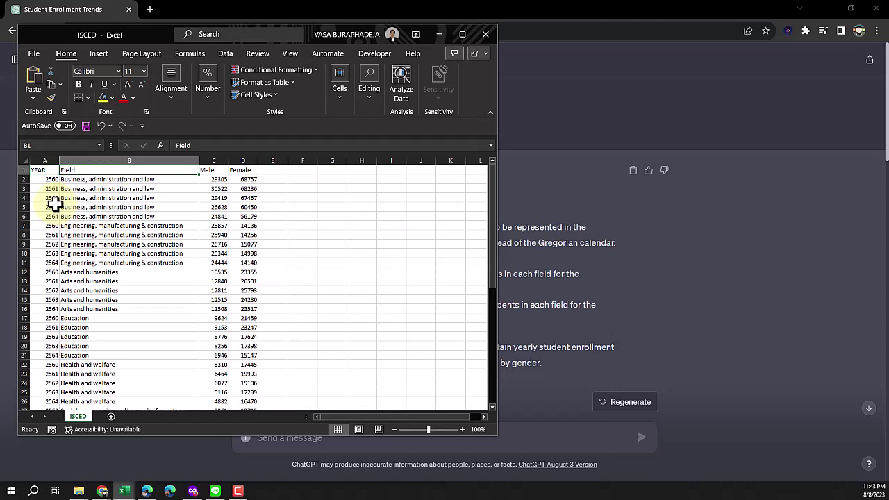
{"action": "left_click_drag", "start_coordinate": [119, 180], "coordinate": [121, 214]}
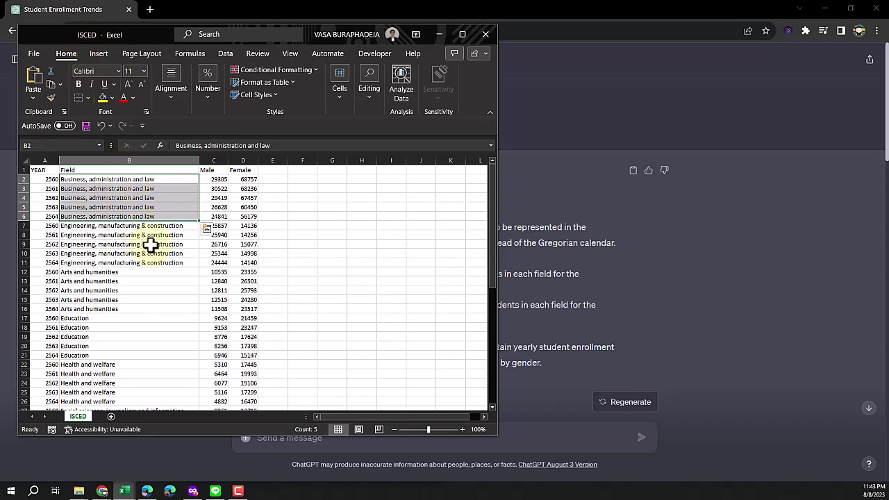
Step: Step through the field groups from Business to Agriculture, then select the Male and Female columns
{"action": "scroll", "coordinate": [148, 243], "scroll_direction": "down", "scroll_amount": 2}
{"action": "scroll", "coordinate": [146, 243], "scroll_direction": "up", "scroll_amount": 1}
{"action": "left_click", "coordinate": [128, 189]}
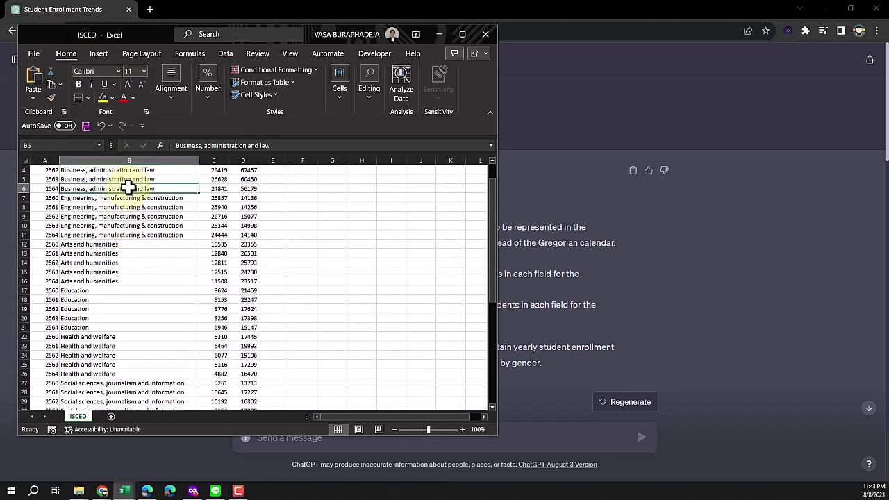
{"action": "left_click", "coordinate": [132, 234]}
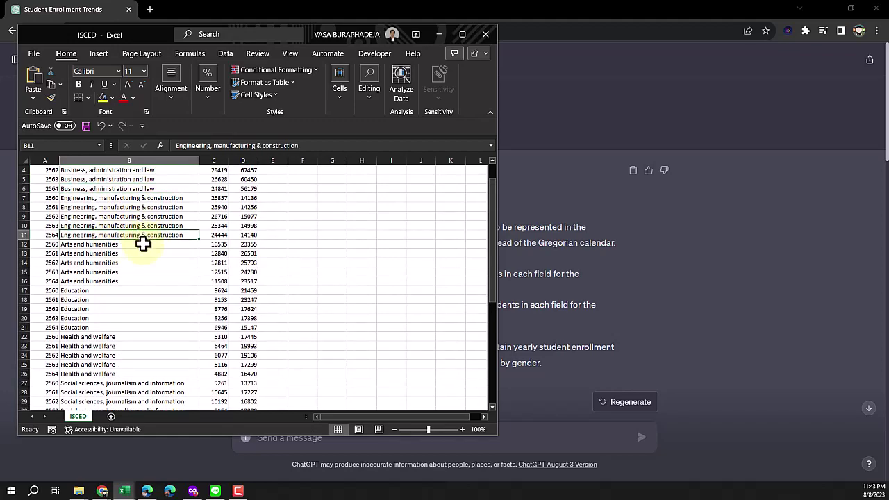
{"action": "left_click", "coordinate": [143, 243]}
{"action": "scroll", "coordinate": [143, 243], "scroll_direction": "down", "scroll_amount": 4}
{"action": "scroll", "coordinate": [128, 281], "scroll_direction": "down", "scroll_amount": 2}
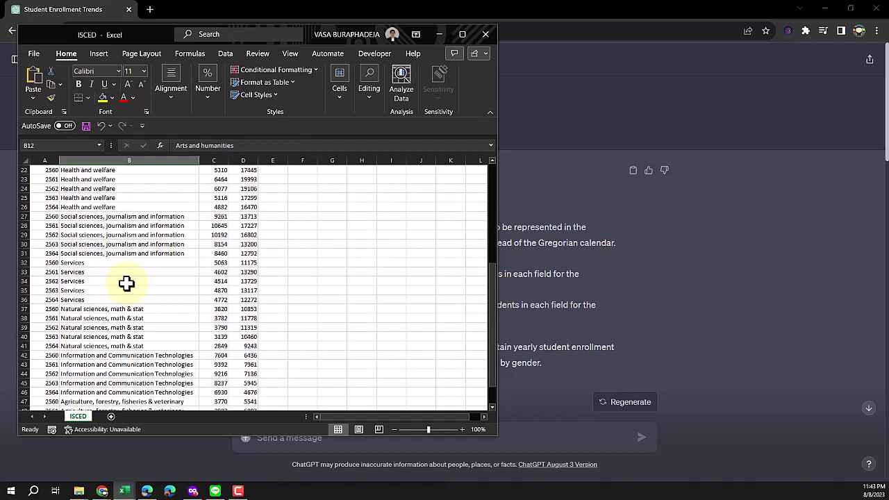
{"action": "left_click", "coordinate": [125, 264]}
{"action": "scroll", "coordinate": [125, 266], "scroll_direction": "down", "scroll_amount": 1}
{"action": "left_click", "coordinate": [124, 281]}
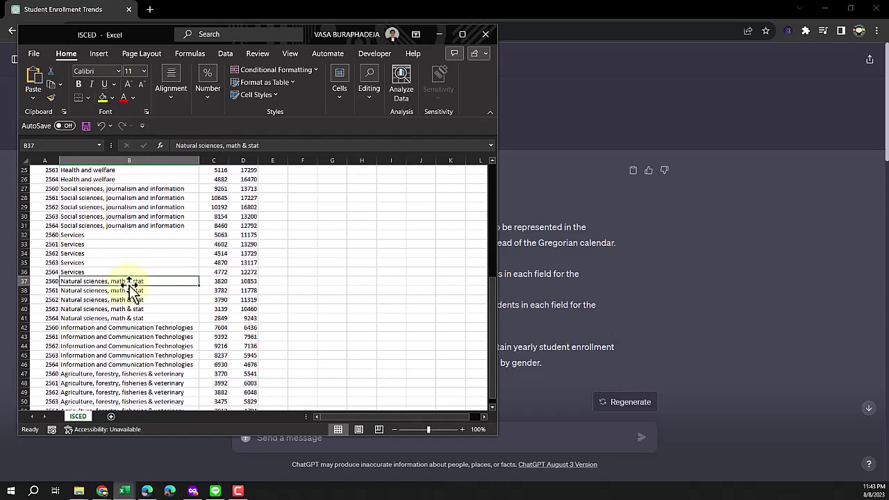
{"action": "scroll", "coordinate": [118, 342], "scroll_direction": "down", "scroll_amount": 2}
{"action": "left_click", "coordinate": [108, 347]}
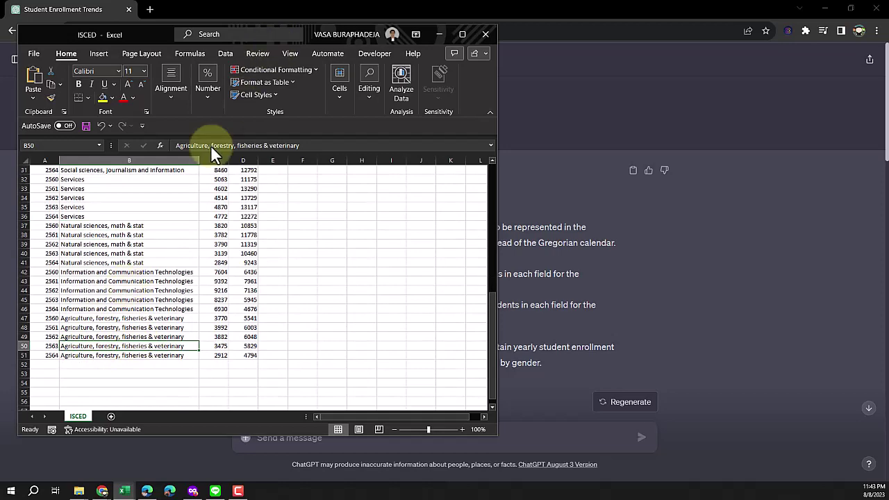
{"action": "scroll", "coordinate": [215, 200], "scroll_direction": "up", "scroll_amount": 10}
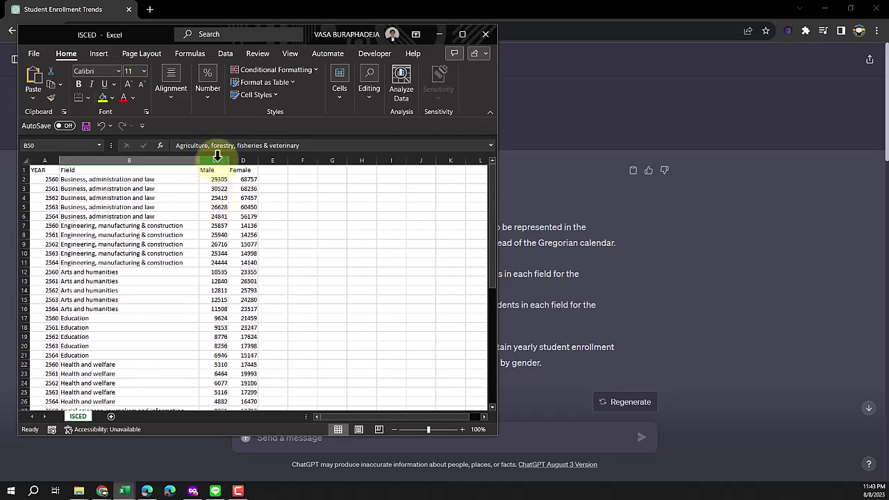
{"action": "left_click_drag", "start_coordinate": [214, 157], "coordinate": [236, 153]}
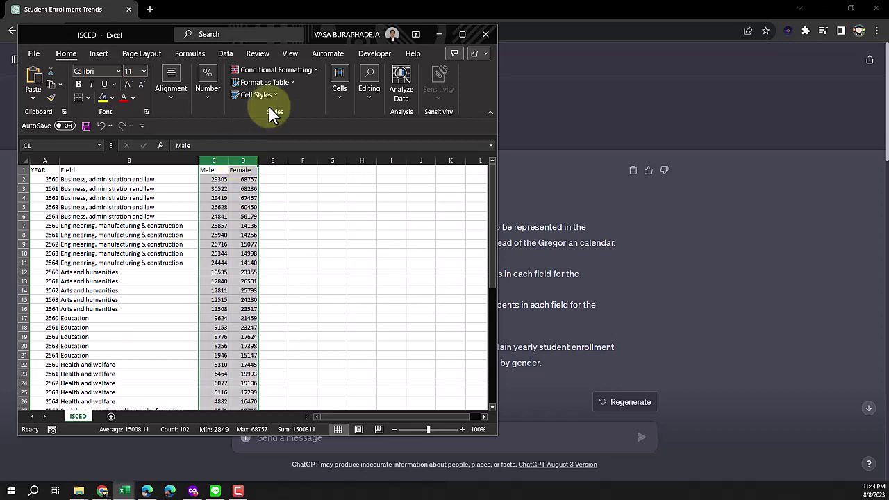
Step: Back in ChatGPT, highlight the Buddhist calendar explanation and the assistant's planned steps 1–5
{"action": "left_click", "coordinate": [416, 9]}
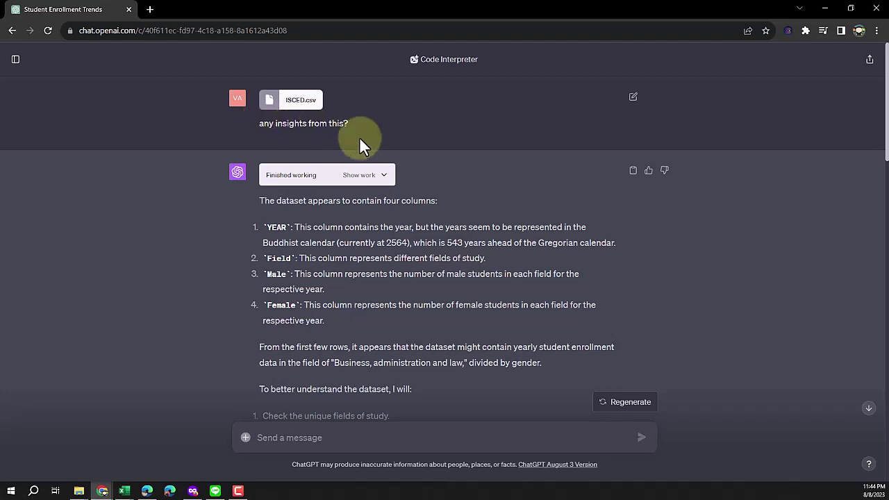
{"action": "scroll", "coordinate": [375, 223], "scroll_direction": "down", "scroll_amount": 1}
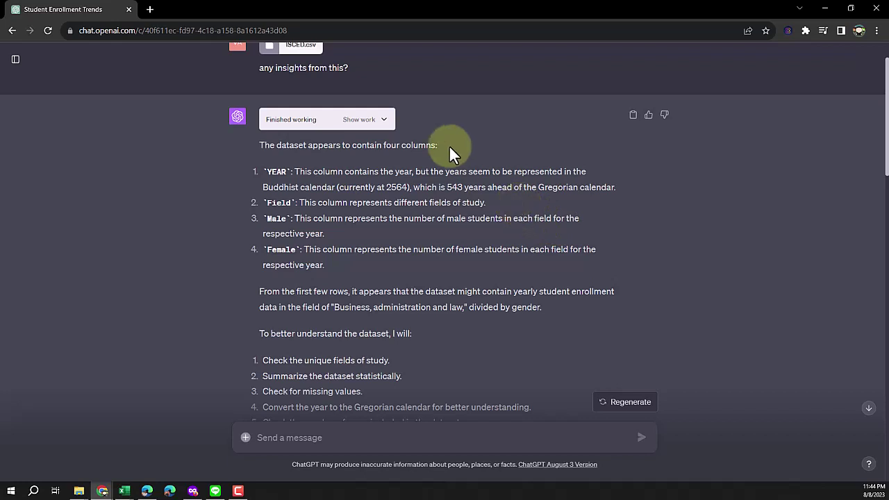
{"action": "scroll", "coordinate": [542, 194], "scroll_direction": "down", "scroll_amount": 1}
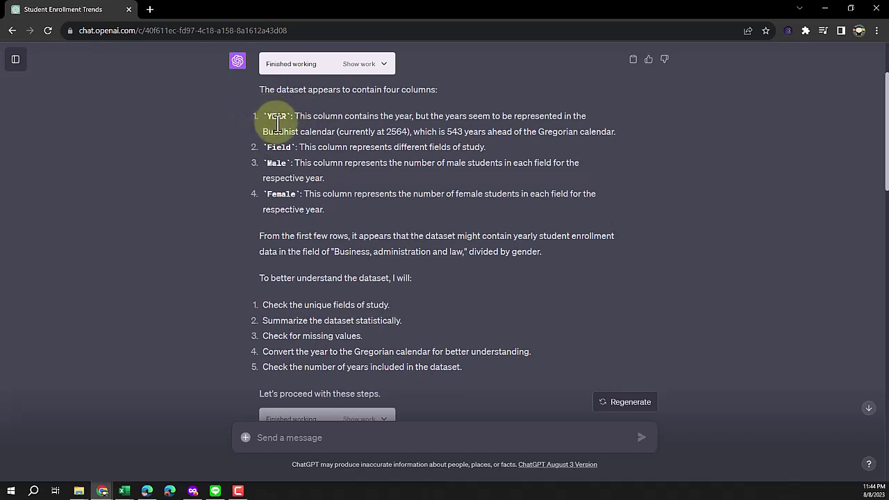
{"action": "left_click_drag", "start_coordinate": [265, 131], "coordinate": [490, 134]}
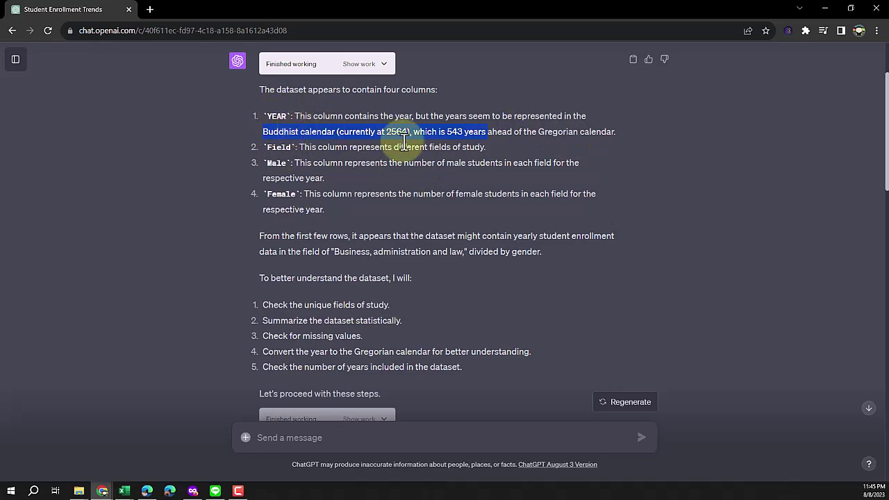
{"action": "scroll", "coordinate": [400, 143], "scroll_direction": "down", "scroll_amount": 2}
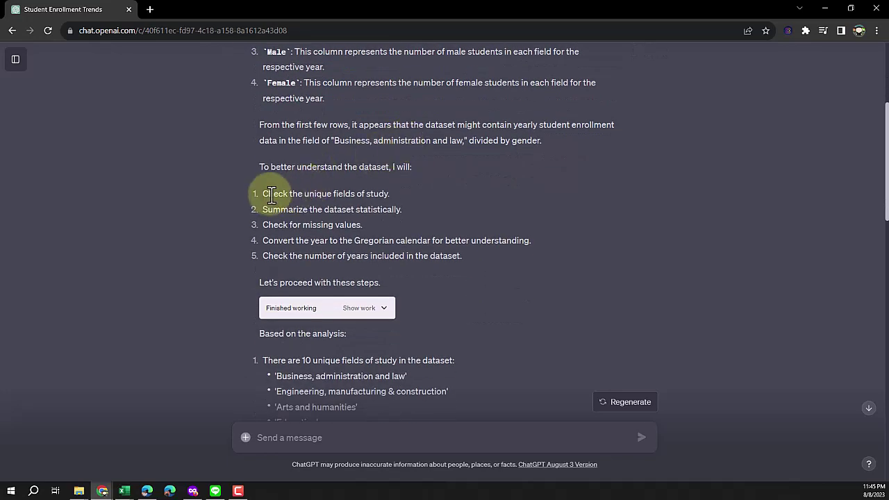
{"action": "left_click_drag", "start_coordinate": [252, 193], "coordinate": [494, 258]}
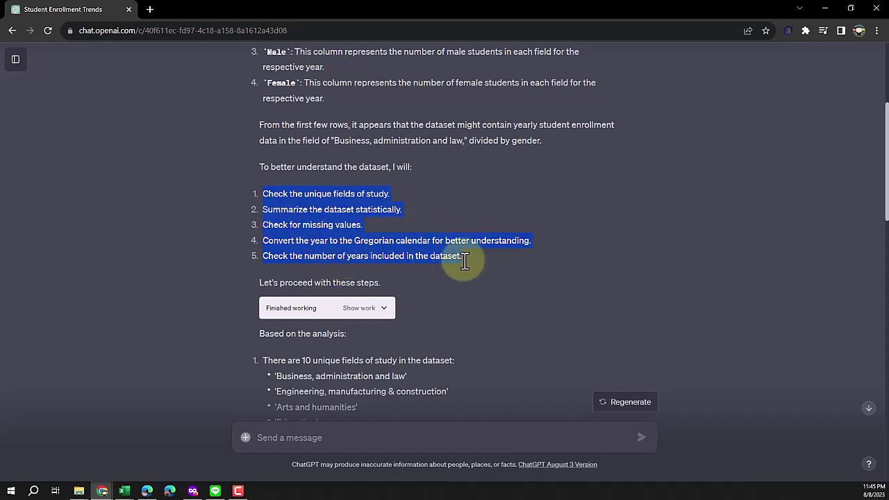
Step: Highlight the 10 unique study fields finding and the 2017 to 2021 year range
{"action": "scroll", "coordinate": [510, 257], "scroll_direction": "down", "scroll_amount": 1}
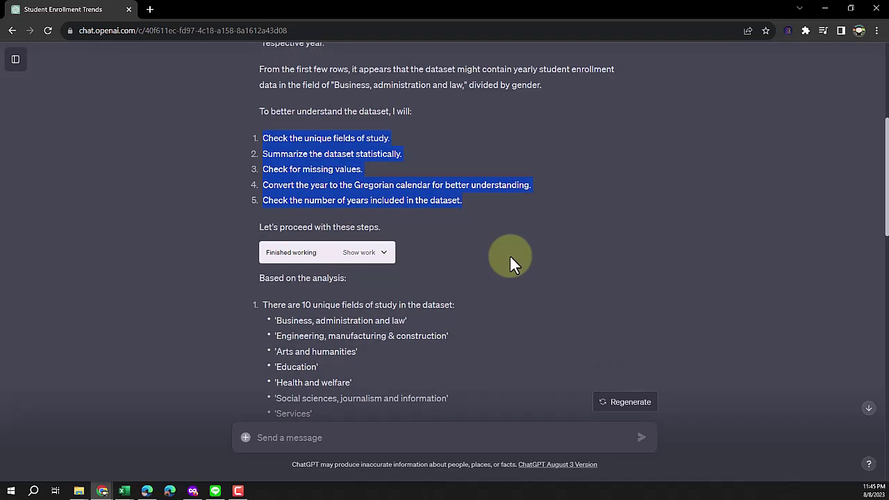
{"action": "scroll", "coordinate": [509, 254], "scroll_direction": "down", "scroll_amount": 2}
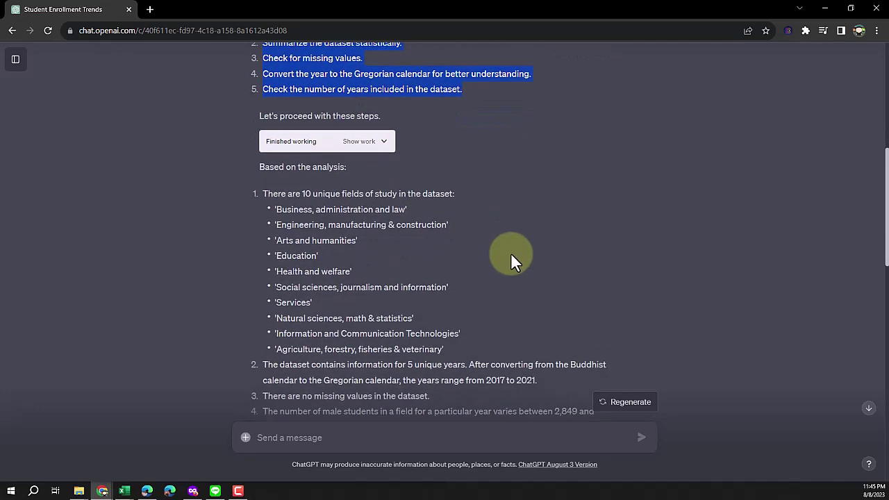
{"action": "left_click_drag", "start_coordinate": [280, 194], "coordinate": [474, 188]}
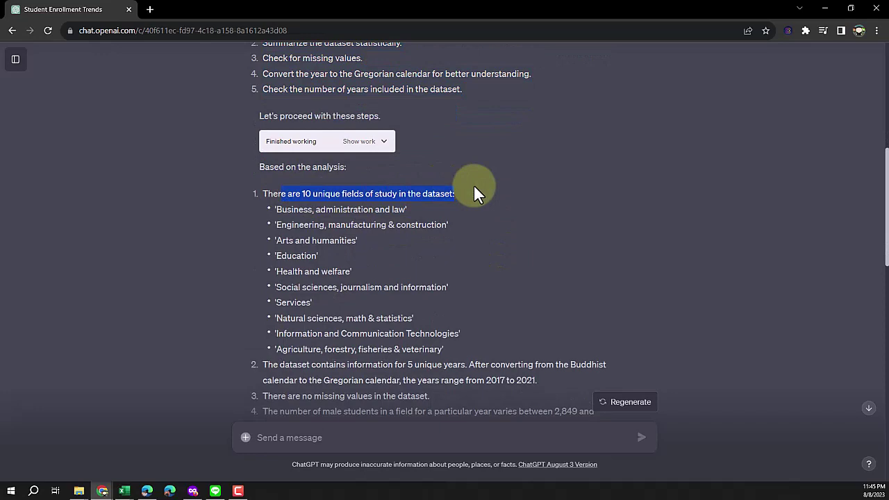
{"action": "scroll", "coordinate": [526, 198], "scroll_direction": "down", "scroll_amount": 2}
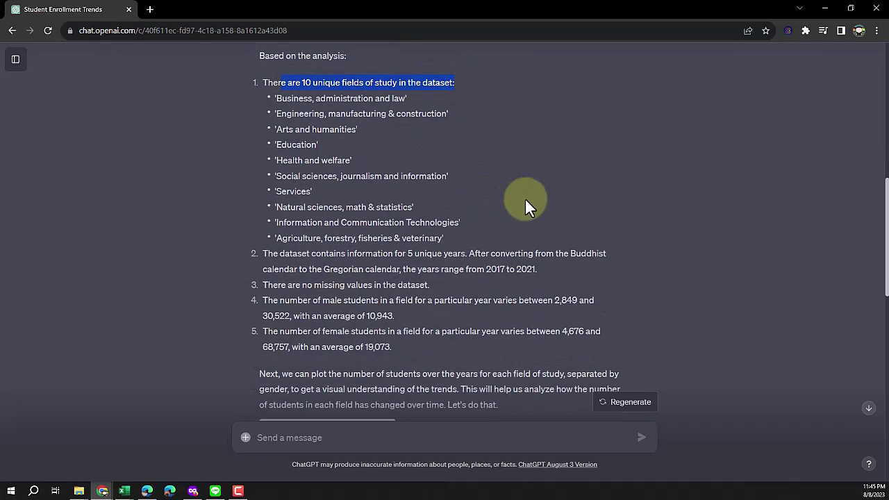
{"action": "left_click_drag", "start_coordinate": [335, 254], "coordinate": [546, 274]}
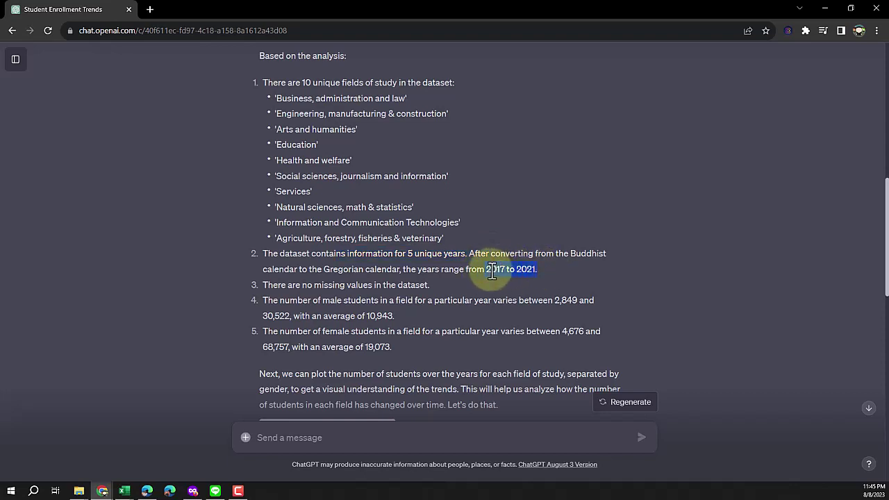
{"action": "left_click_drag", "start_coordinate": [486, 271], "coordinate": [581, 287]}
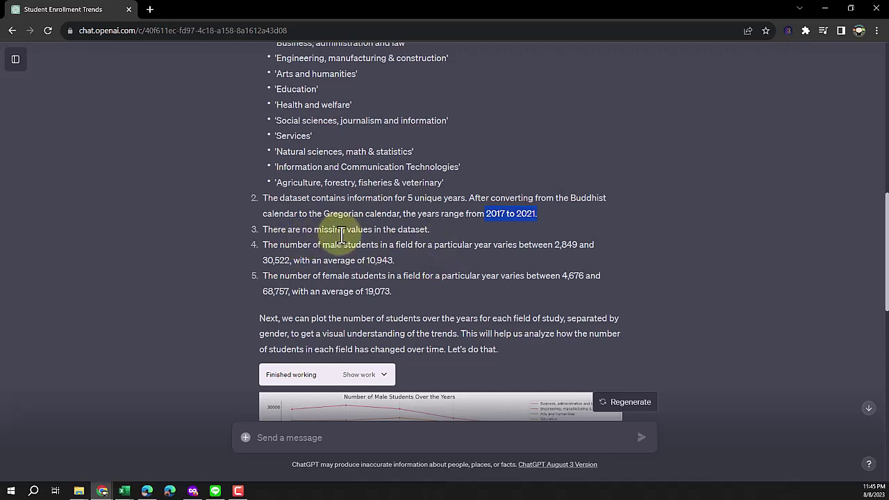
Step: Highlight the male average of 10,943, the female range and average, and the no-missing-values note
{"action": "left_click_drag", "start_coordinate": [312, 244], "coordinate": [579, 258]}
{"action": "left_click", "coordinate": [338, 258]}
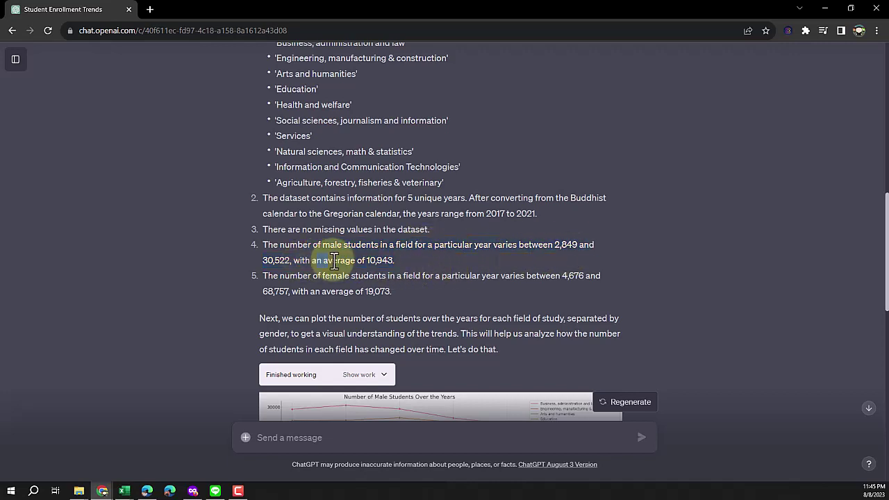
{"action": "left_click_drag", "start_coordinate": [317, 259], "coordinate": [402, 264]}
{"action": "left_click_drag", "start_coordinate": [323, 275], "coordinate": [412, 291]}
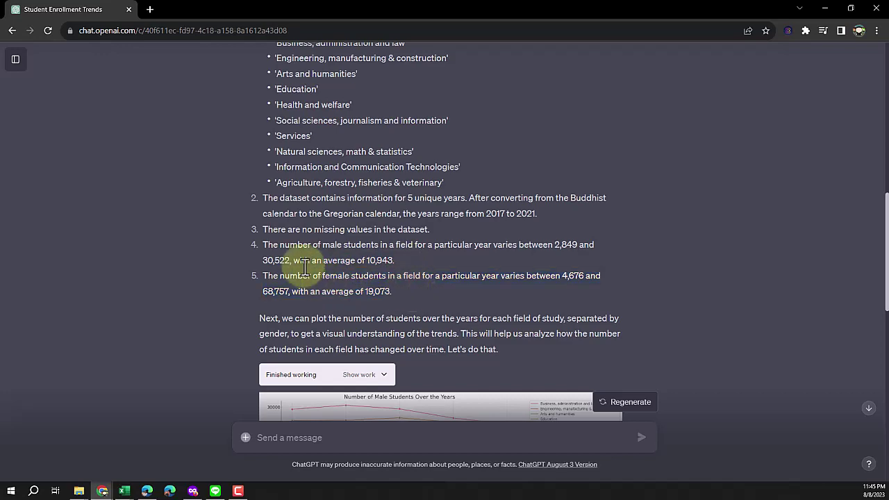
{"action": "left_click_drag", "start_coordinate": [264, 229], "coordinate": [439, 225]}
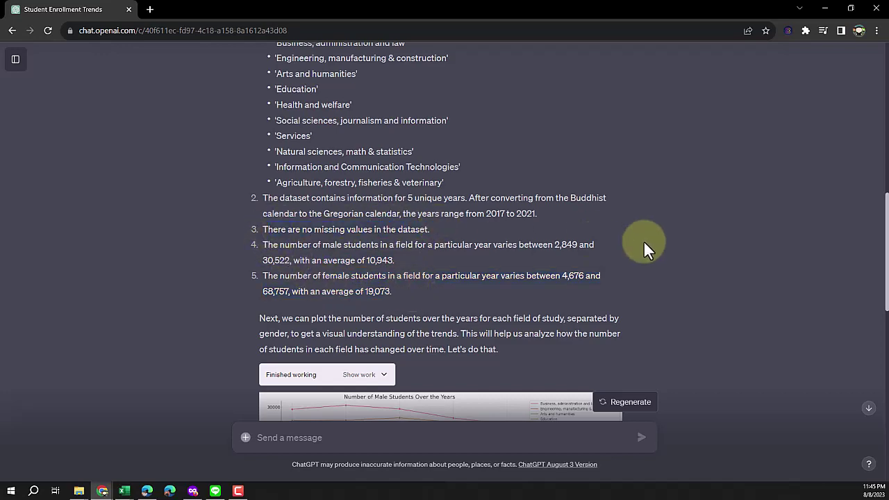
{"action": "scroll", "coordinate": [610, 234], "scroll_direction": "down", "scroll_amount": 1}
{"action": "scroll", "coordinate": [609, 235], "scroll_direction": "down", "scroll_amount": 1}
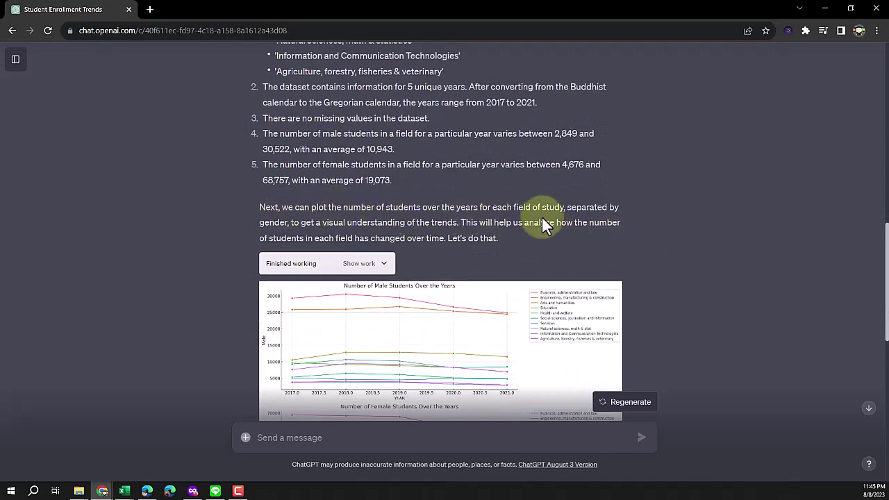
{"action": "scroll", "coordinate": [589, 208], "scroll_direction": "down", "scroll_amount": 1}
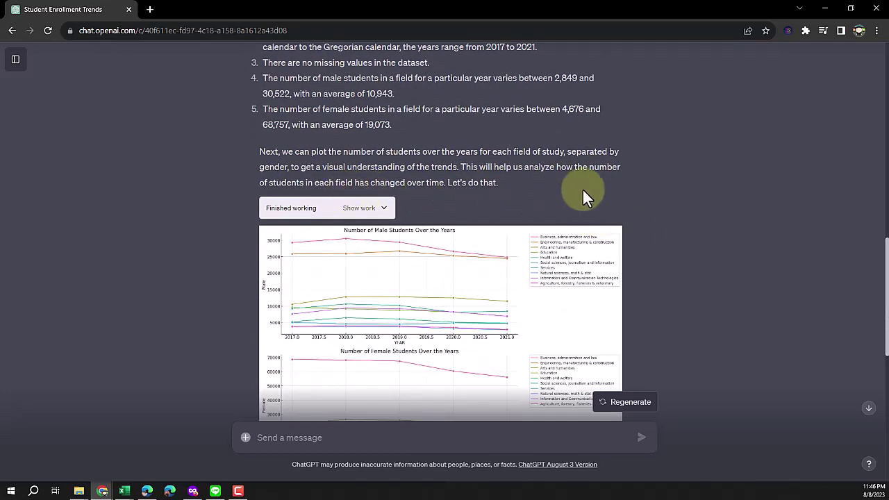
{"action": "left_click", "coordinate": [388, 210]}
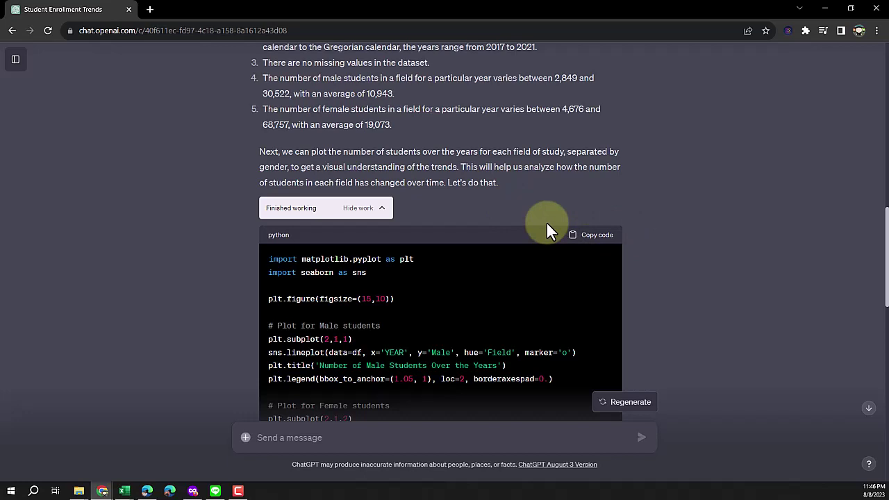
{"action": "left_click", "coordinate": [382, 209]}
{"action": "scroll", "coordinate": [435, 193], "scroll_direction": "down", "scroll_amount": 1}
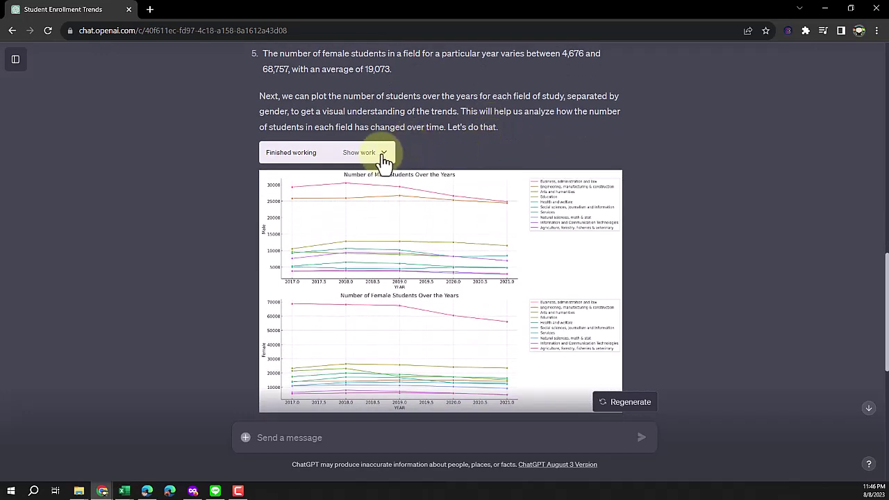
{"action": "left_click", "coordinate": [384, 159]}
{"action": "left_click", "coordinate": [387, 161]}
{"action": "scroll", "coordinate": [672, 173], "scroll_direction": "down", "scroll_amount": 1}
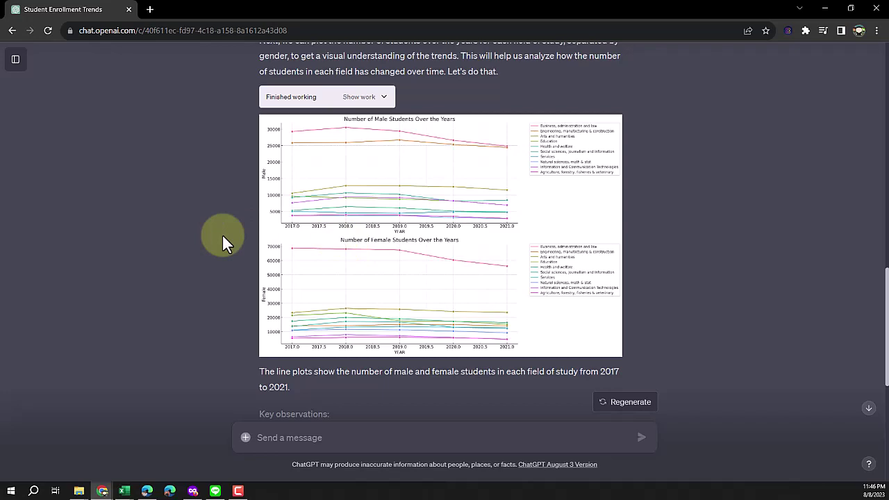
{"action": "scroll", "coordinate": [223, 233], "scroll_direction": "down", "scroll_amount": 1}
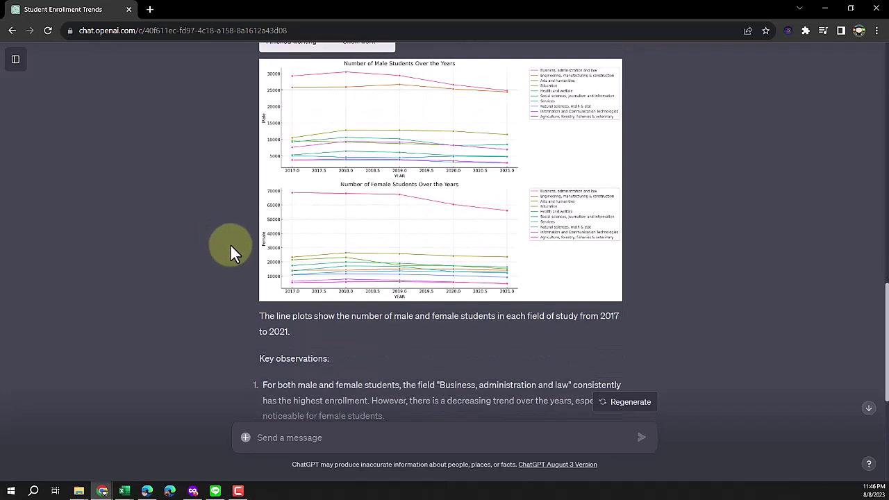
{"action": "scroll", "coordinate": [230, 243], "scroll_direction": "down", "scroll_amount": 1}
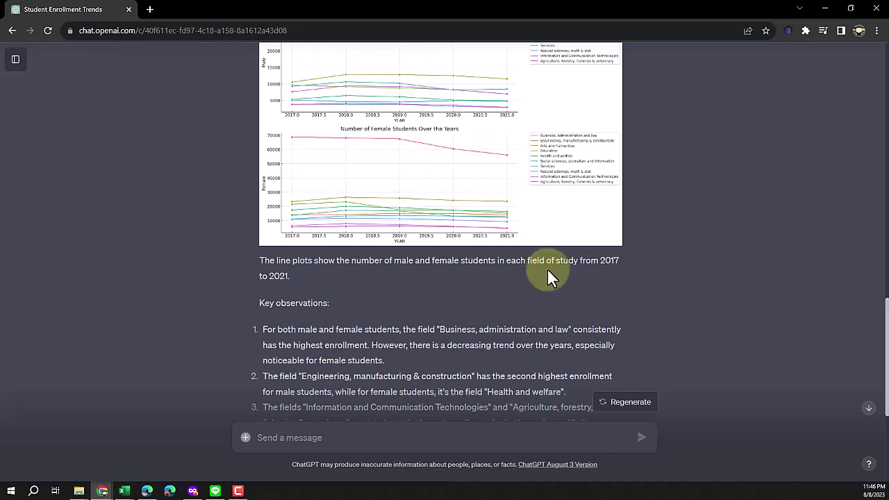
{"action": "scroll", "coordinate": [565, 288], "scroll_direction": "down", "scroll_amount": 1}
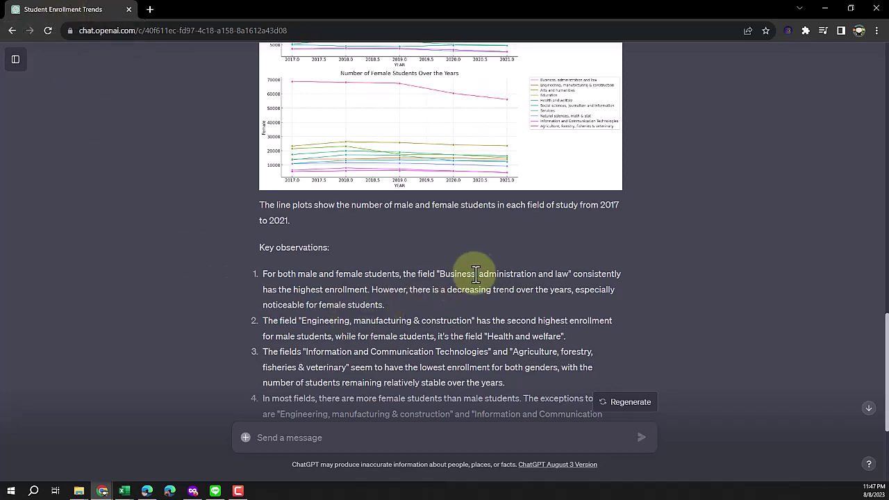
{"action": "scroll", "coordinate": [465, 271], "scroll_direction": "down", "scroll_amount": 3}
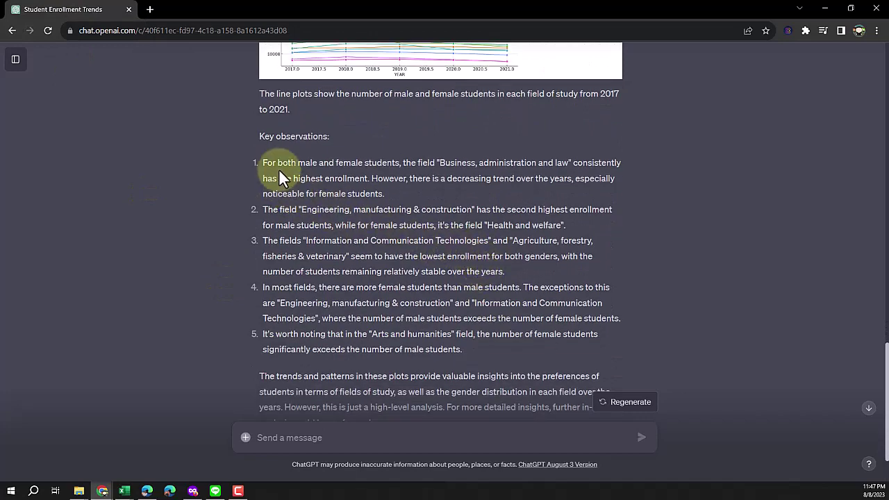
{"action": "scroll", "coordinate": [250, 184], "scroll_direction": "up", "scroll_amount": 1}
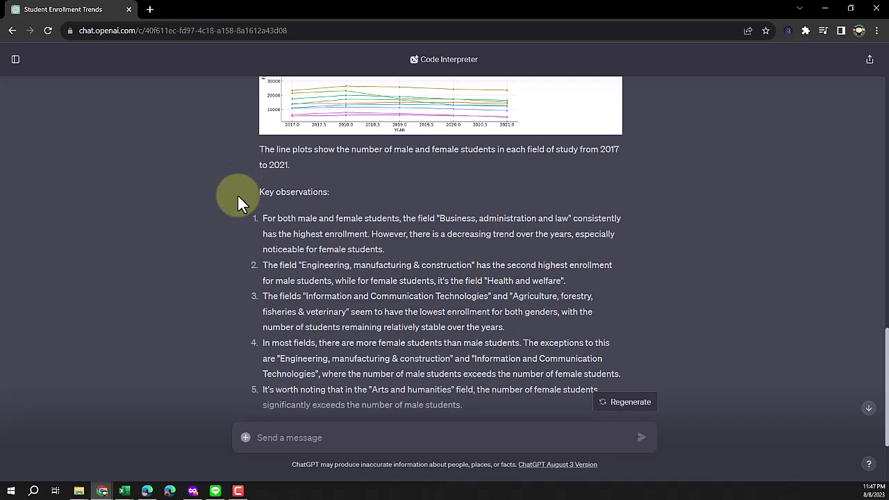
{"action": "scroll", "coordinate": [237, 194], "scroll_direction": "up", "scroll_amount": 1}
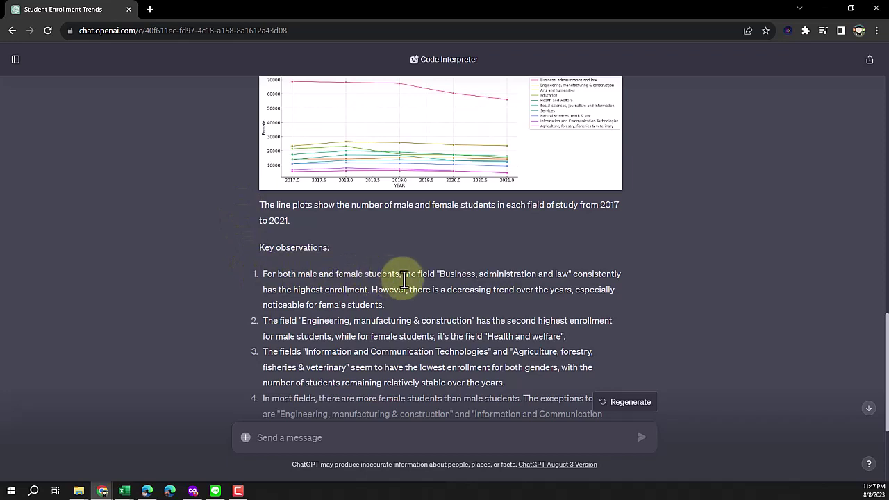
{"action": "left_click_drag", "start_coordinate": [438, 273], "coordinate": [576, 273]}
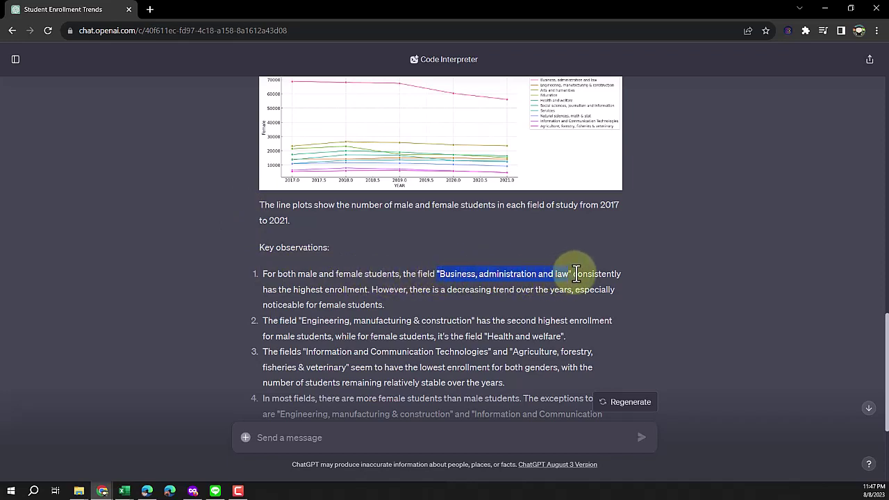
{"action": "mouse_move", "coordinate": [125, 491]}
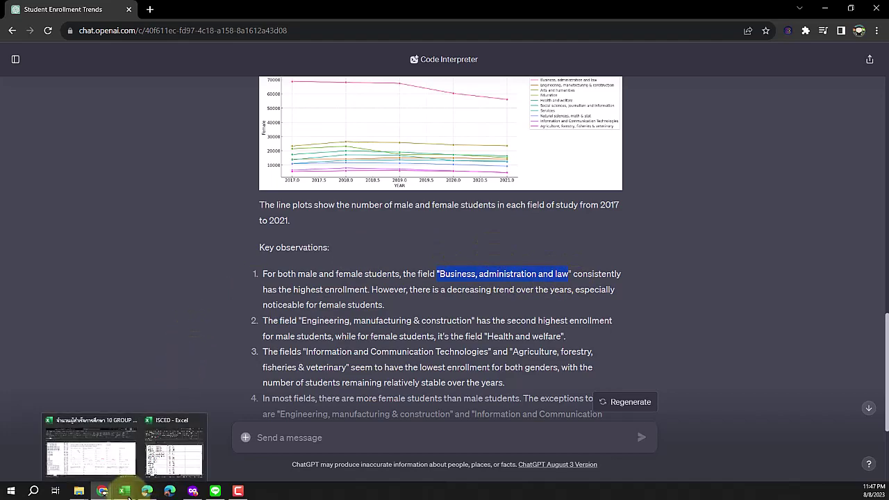
{"action": "left_click", "coordinate": [177, 450]}
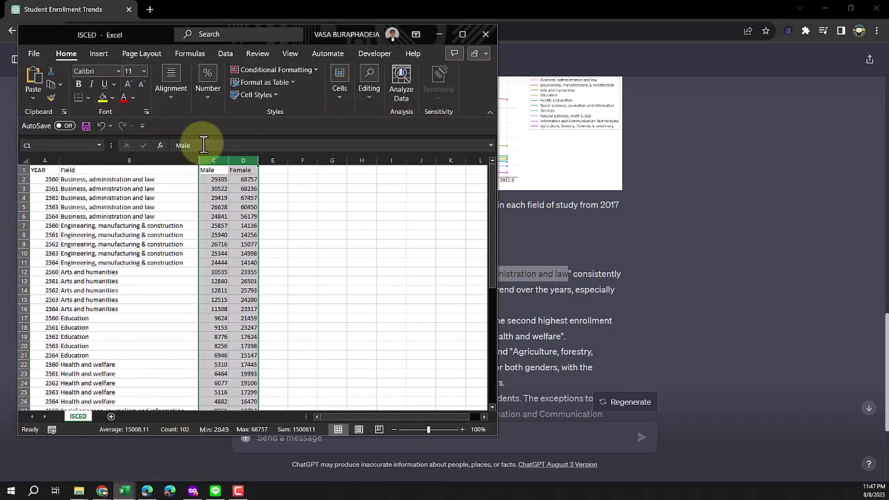
{"action": "left_click", "coordinate": [107, 179]}
{"action": "left_click_drag", "start_coordinate": [46, 179], "coordinate": [254, 217]}
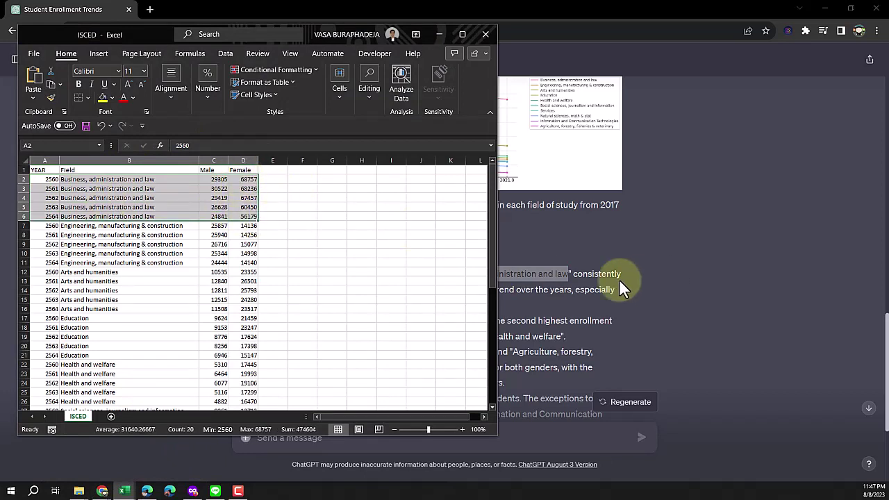
{"action": "left_click", "coordinate": [97, 180]}
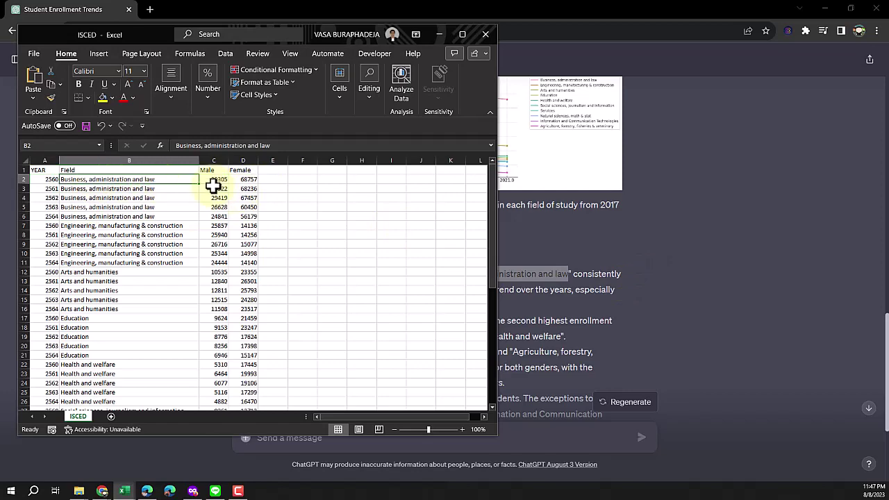
{"action": "left_click", "coordinate": [653, 270]}
{"action": "left_click_drag", "start_coordinate": [432, 275], "coordinate": [568, 275]}
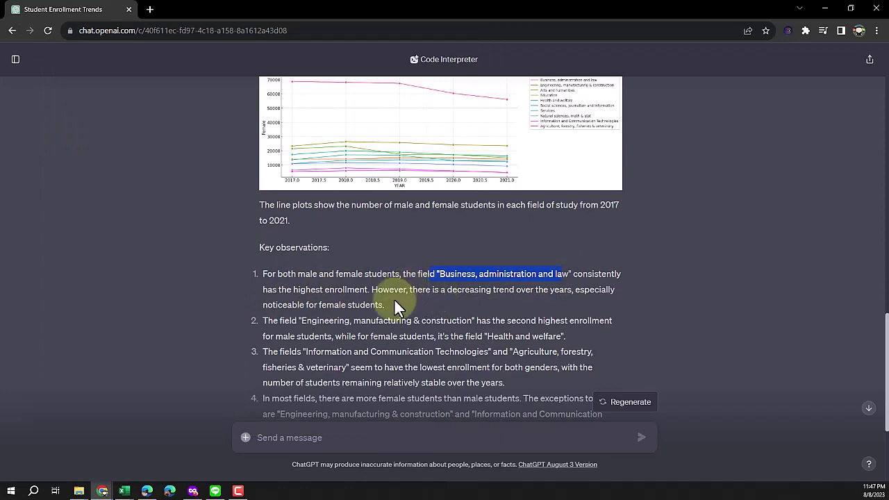
{"action": "left_click_drag", "start_coordinate": [262, 305], "coordinate": [387, 305]}
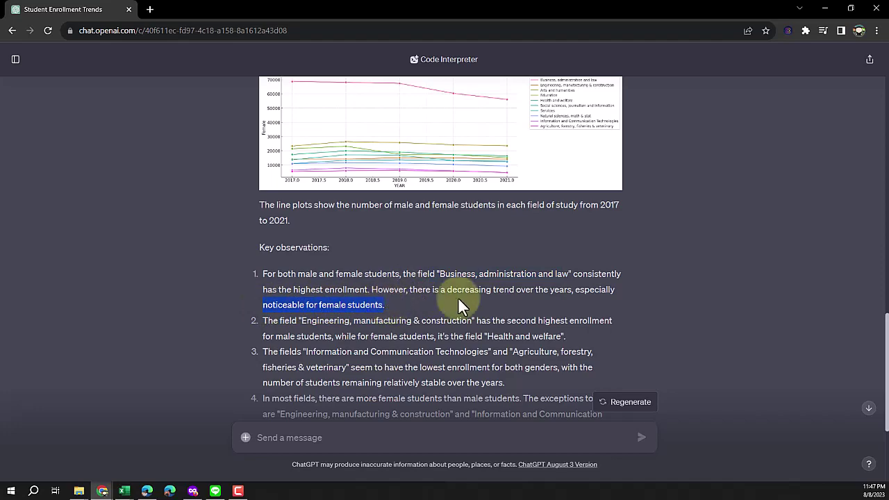
{"action": "scroll", "coordinate": [653, 275], "scroll_direction": "up", "scroll_amount": 2}
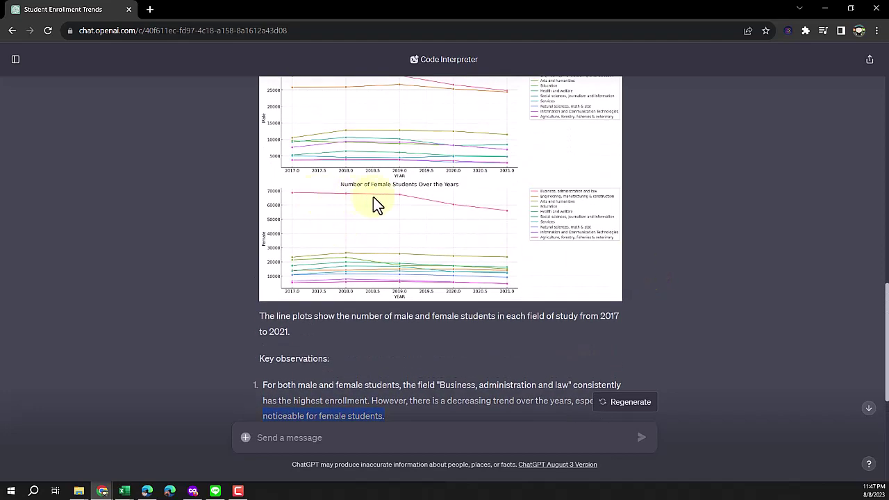
{"action": "scroll", "coordinate": [671, 228], "scroll_direction": "down", "scroll_amount": 4}
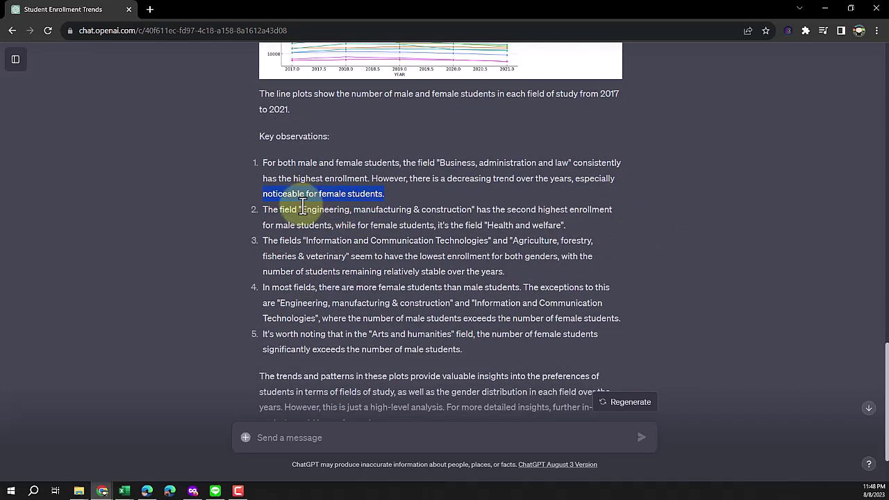
{"action": "left_click_drag", "start_coordinate": [301, 209], "coordinate": [612, 210]}
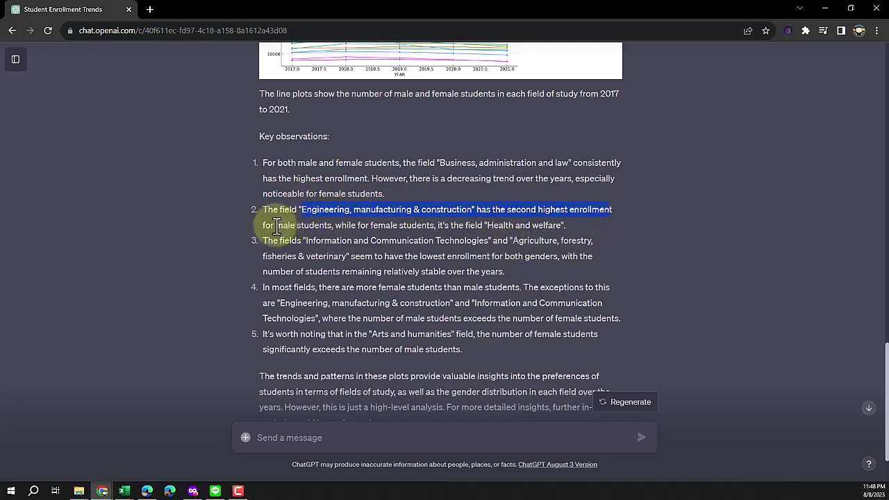
{"action": "left_click_drag", "start_coordinate": [276, 226], "coordinate": [368, 226]}
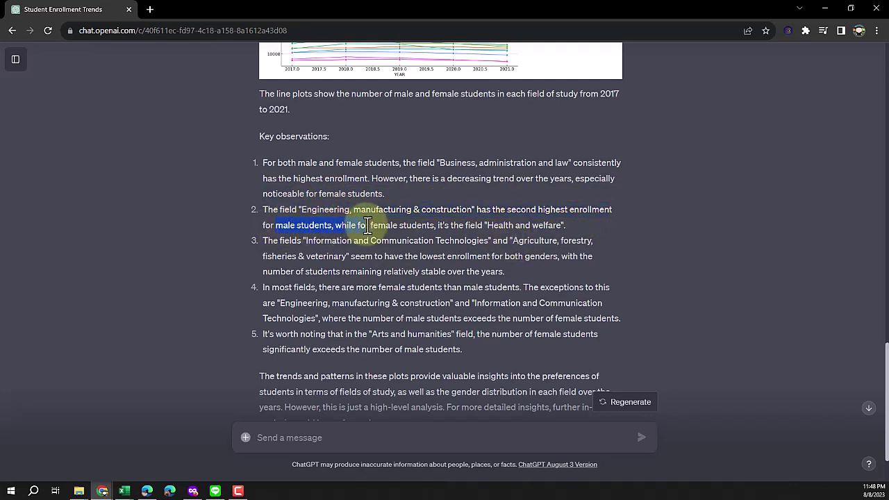
{"action": "left_click_drag", "start_coordinate": [487, 225], "coordinate": [567, 223]}
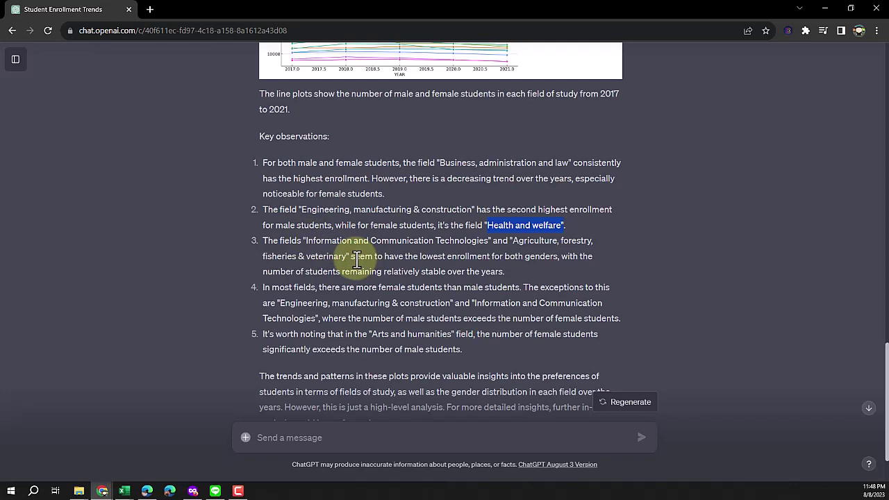
{"action": "left_click_drag", "start_coordinate": [306, 240], "coordinate": [491, 241]}
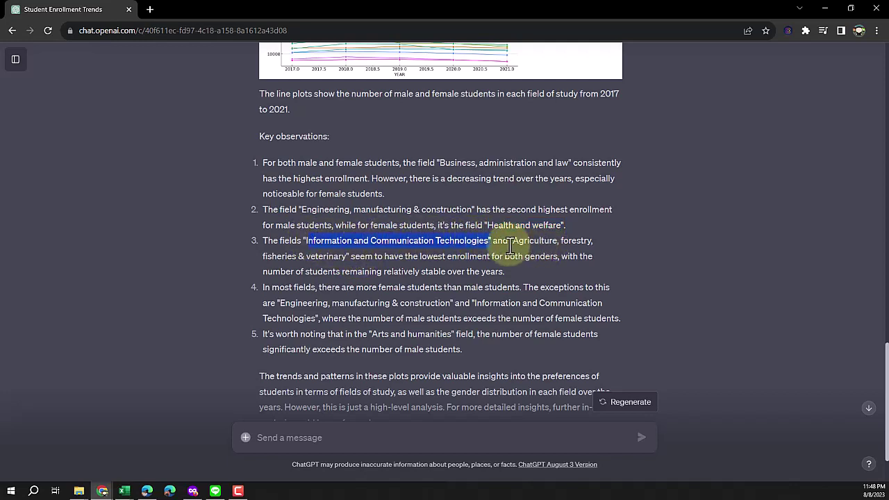
{"action": "left_click_drag", "start_coordinate": [420, 257], "coordinate": [551, 272]}
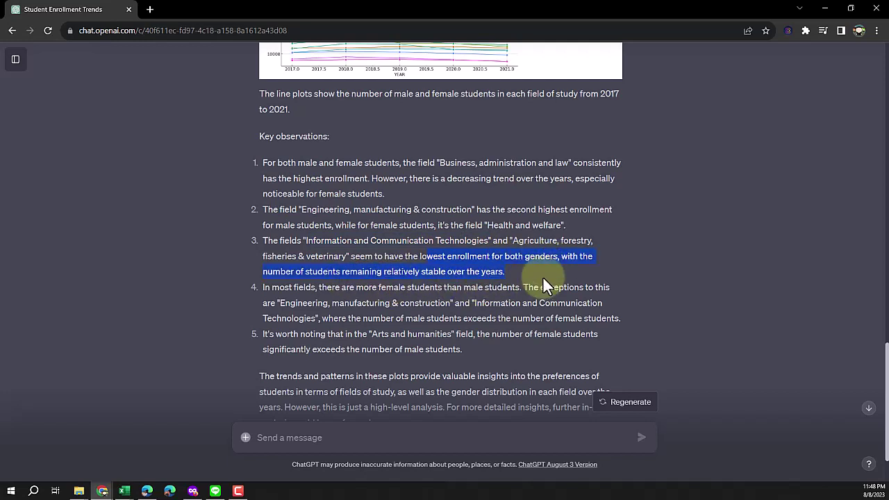
{"action": "scroll", "coordinate": [462, 288], "scroll_direction": "down", "scroll_amount": 1}
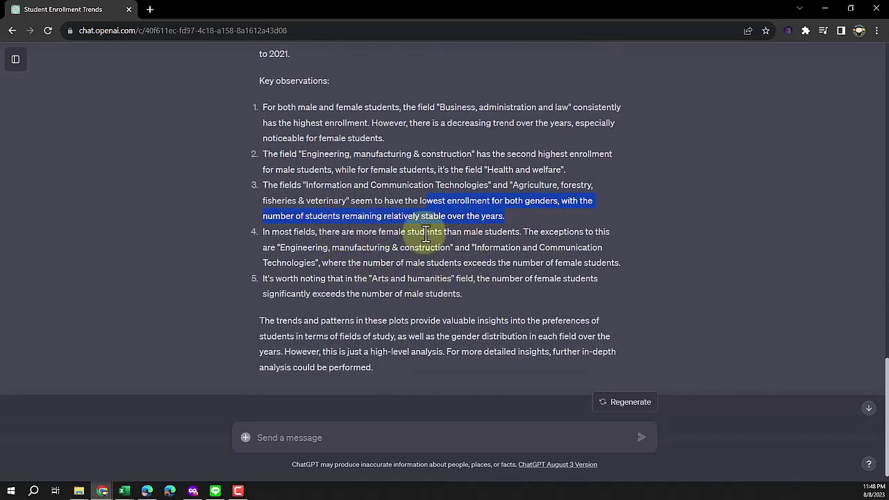
{"action": "left_click_drag", "start_coordinate": [280, 248], "coordinate": [347, 250]}
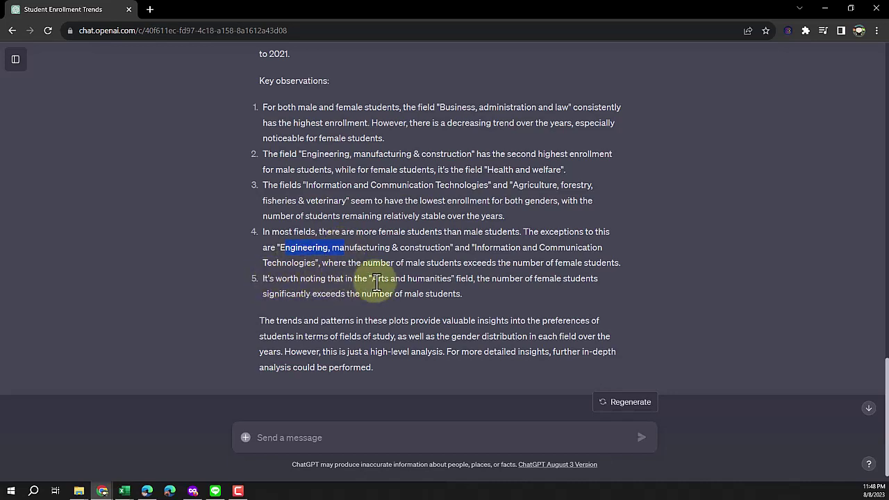
{"action": "left_click_drag", "start_coordinate": [372, 278], "coordinate": [449, 288]}
{"action": "left_click", "coordinate": [181, 277]}
Step: Scroll back up through the ISCED response toward the top of the conversation
{"action": "scroll", "coordinate": [208, 281], "scroll_direction": "up", "scroll_amount": 4}
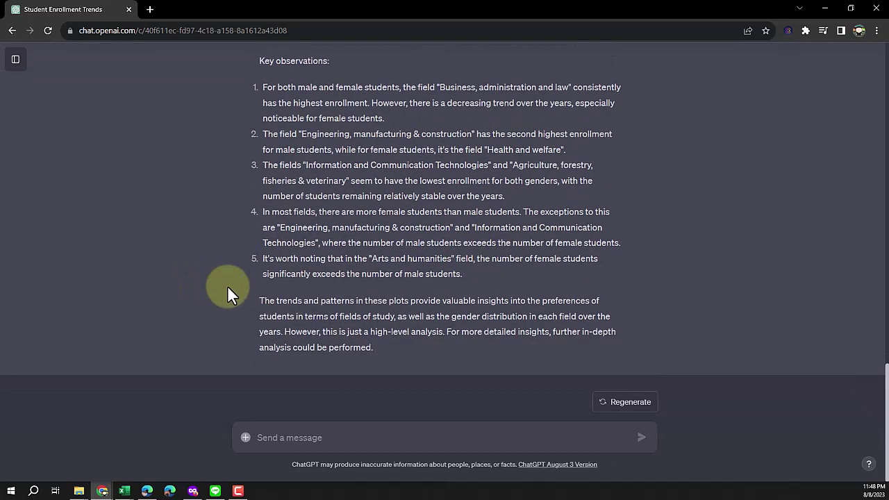
{"action": "scroll", "coordinate": [227, 285], "scroll_direction": "up", "scroll_amount": 1}
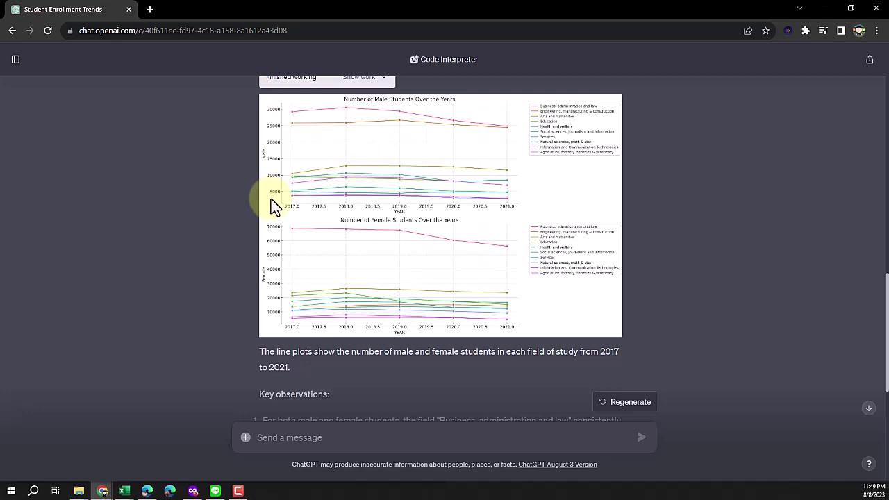
{"action": "scroll", "coordinate": [211, 198], "scroll_direction": "down", "scroll_amount": 5}
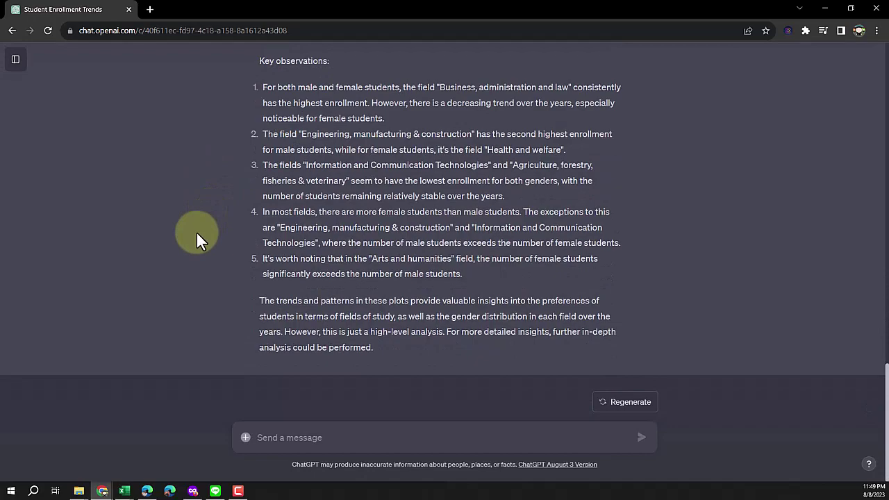
{"action": "scroll", "coordinate": [196, 231], "scroll_direction": "up", "scroll_amount": 1}
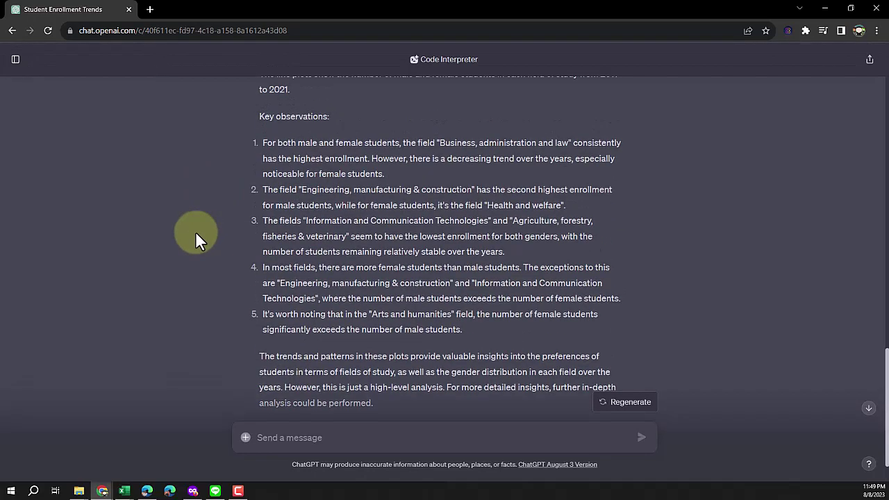
{"action": "scroll", "coordinate": [196, 231], "scroll_direction": "up", "scroll_amount": 12}
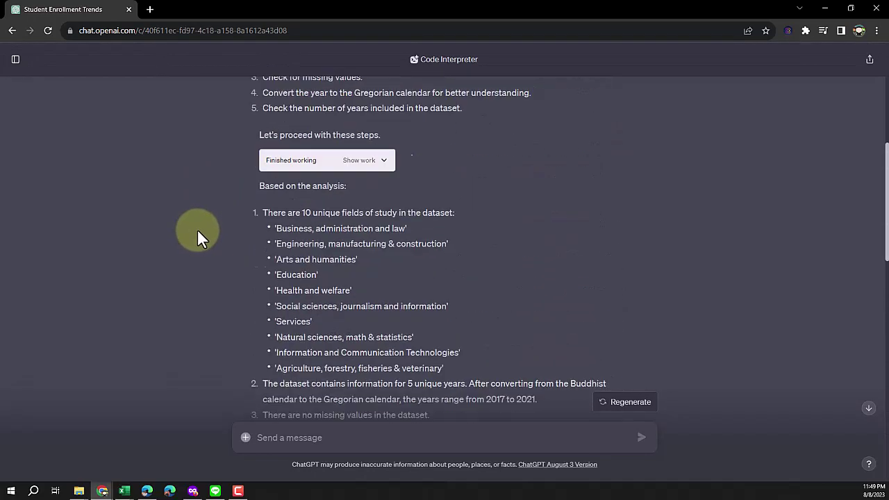
{"action": "scroll", "coordinate": [197, 230], "scroll_direction": "up", "scroll_amount": 1}
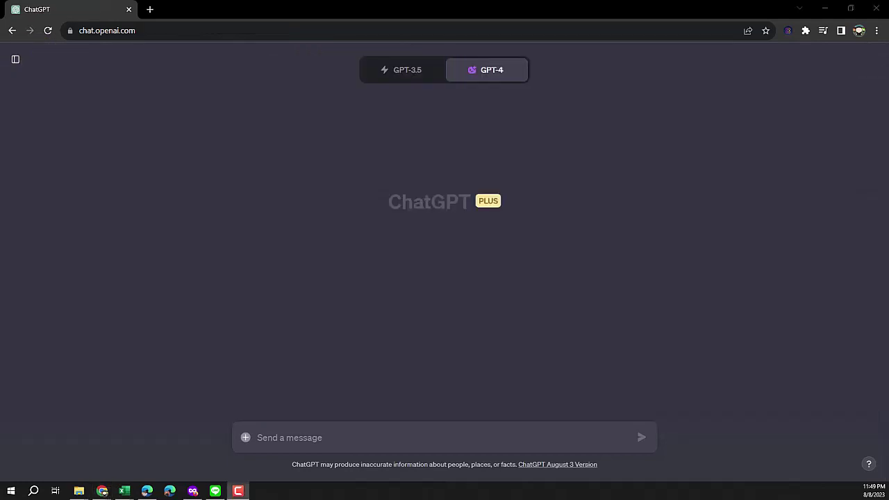
Step: Attach ISCED.csv to the new chat and send it with 'give me insights'
{"action": "left_click", "coordinate": [291, 144]}
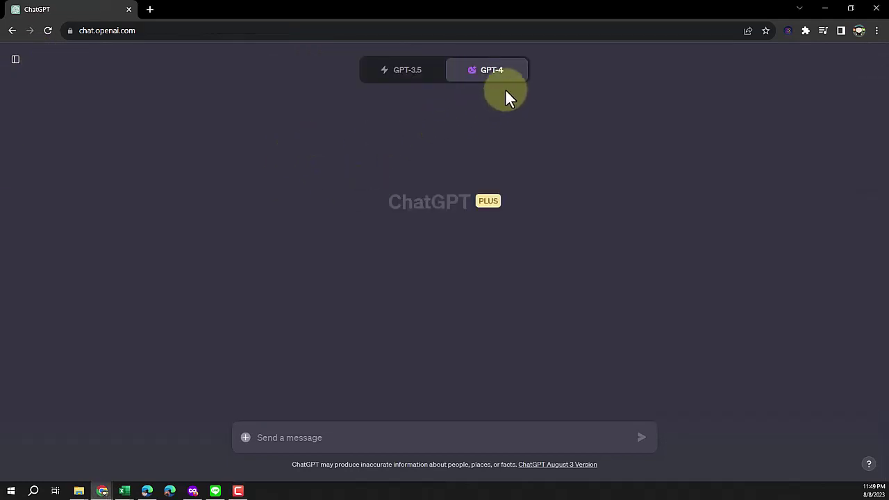
{"action": "mouse_move", "coordinate": [493, 82]}
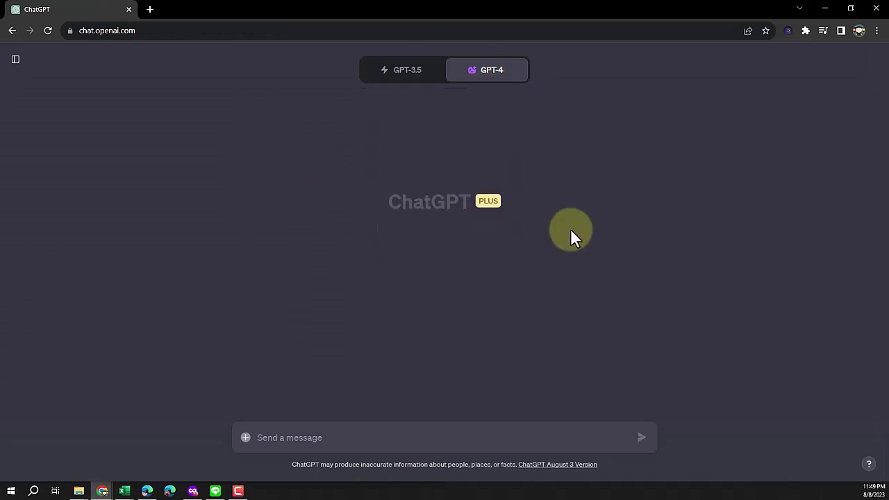
{"action": "left_click", "coordinate": [299, 437]}
{"action": "left_click", "coordinate": [246, 437]}
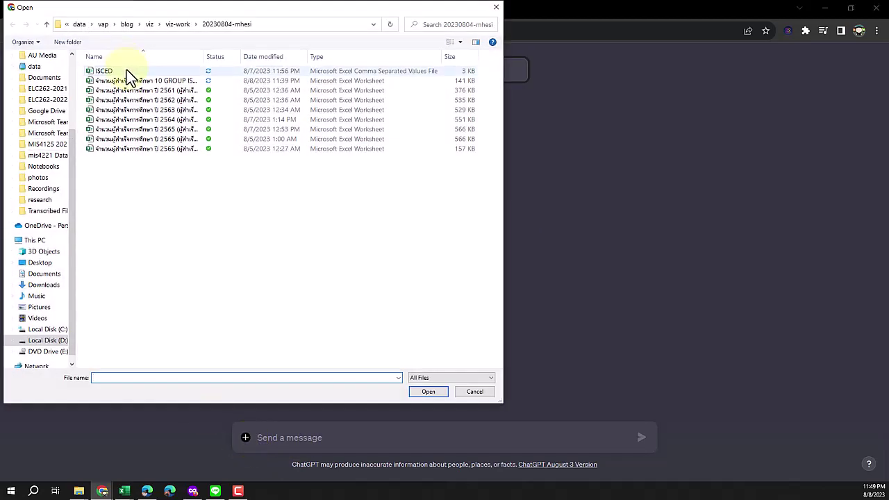
{"action": "left_click", "coordinate": [126, 69]}
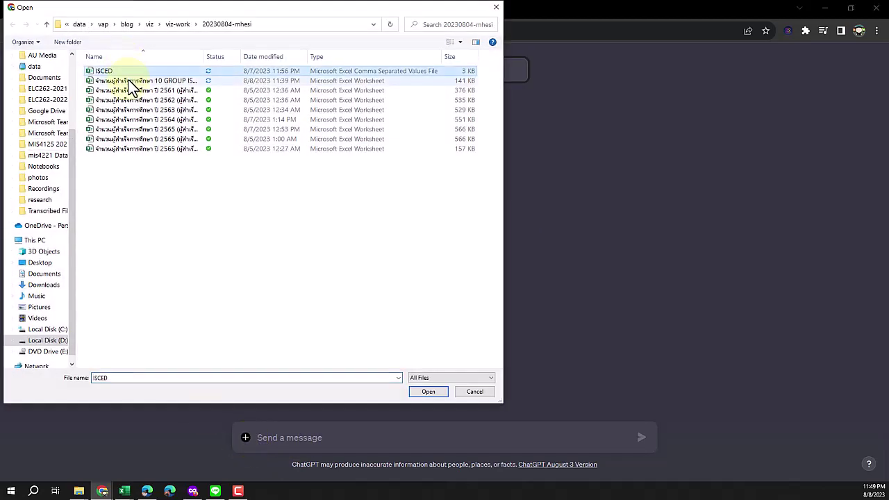
{"action": "left_click", "coordinate": [420, 392]}
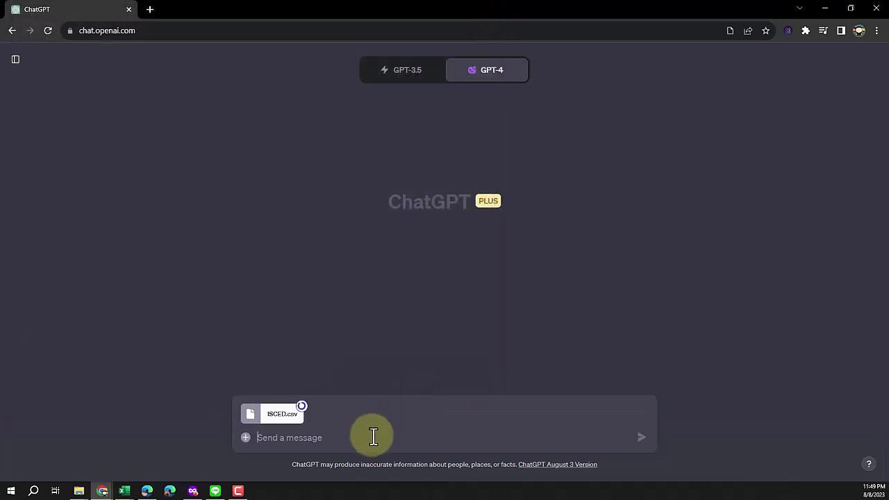
{"action": "type", "text": "give m"}
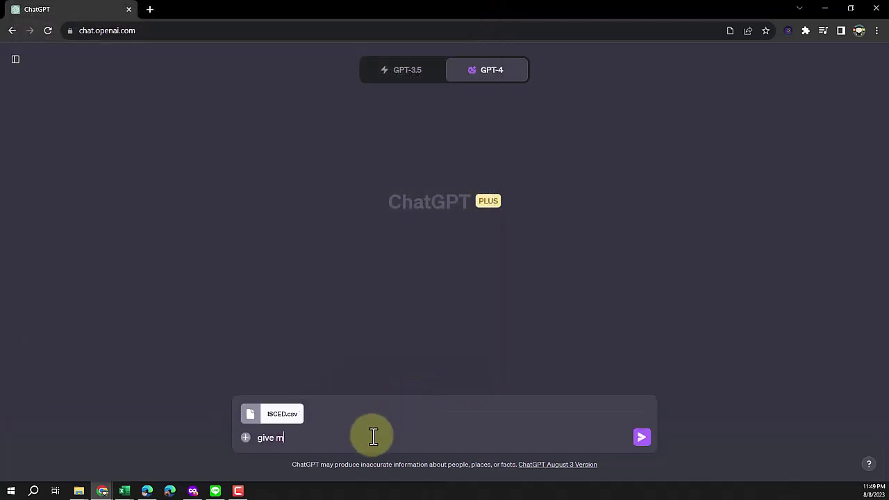
{"action": "type", "text": "e insights, if any"}
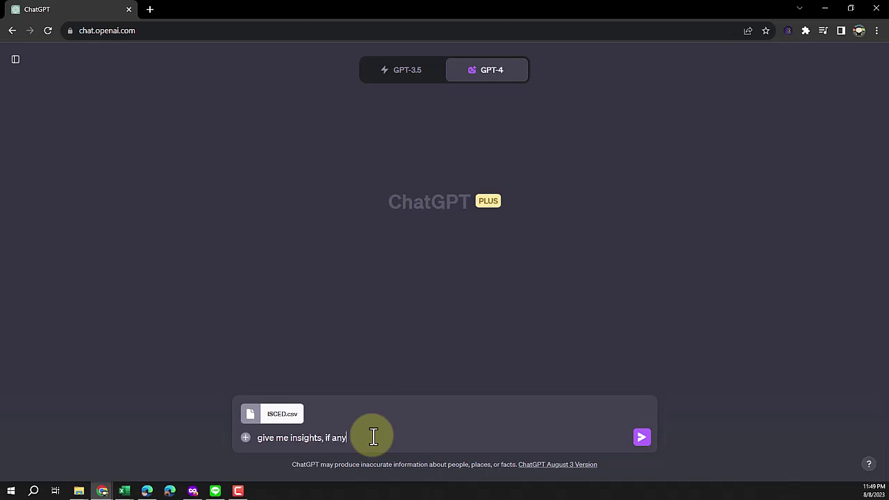
{"action": "key", "text": "Return"}
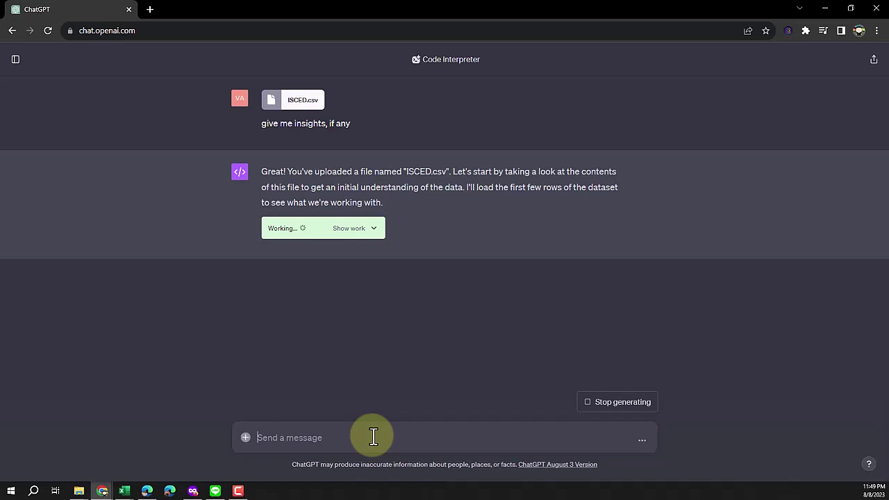
Step: Glance at the analysis code, hide it, then review the column descriptions and four insight options
{"action": "left_click", "coordinate": [375, 230]}
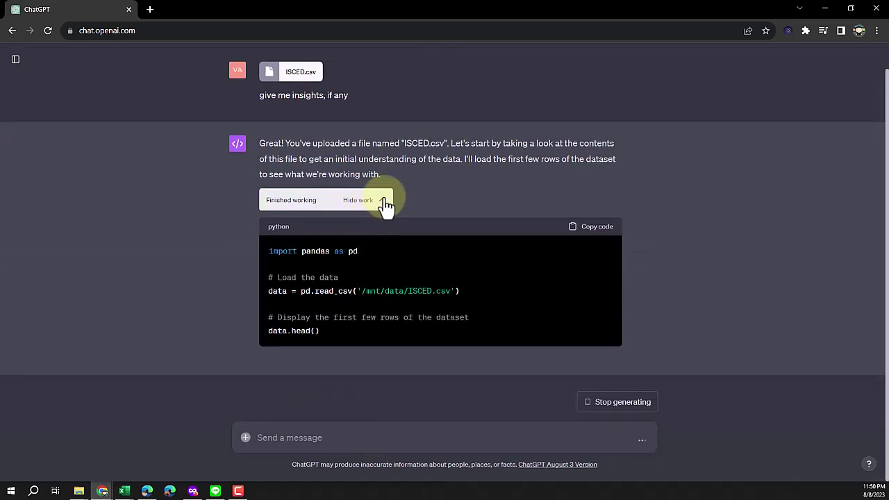
{"action": "left_click", "coordinate": [385, 200]}
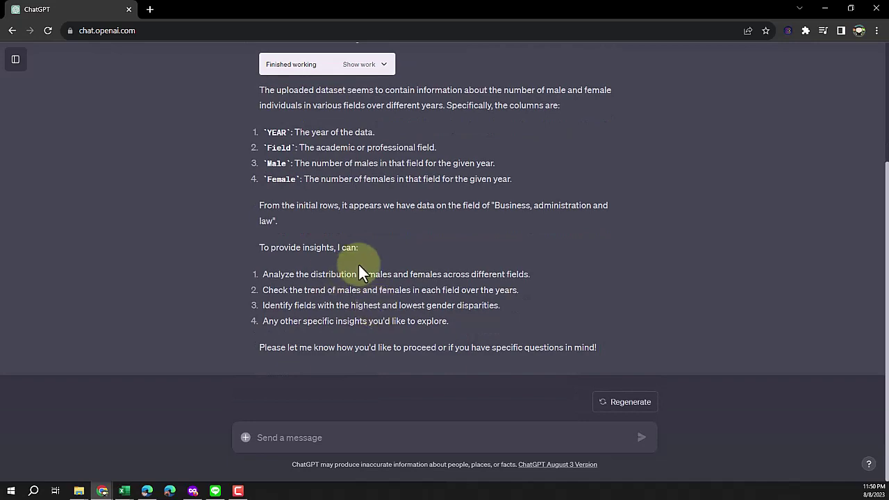
{"action": "scroll", "coordinate": [346, 227], "scroll_direction": "up", "scroll_amount": 3}
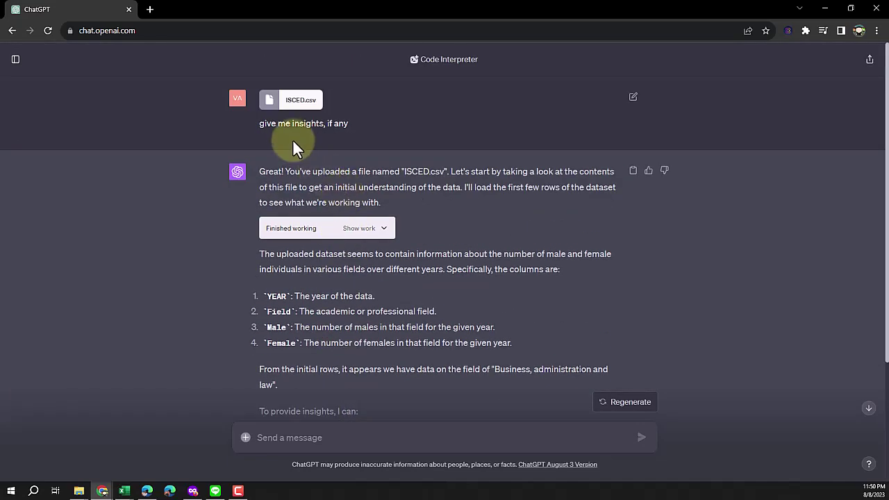
{"action": "scroll", "coordinate": [450, 191], "scroll_direction": "down", "scroll_amount": 3}
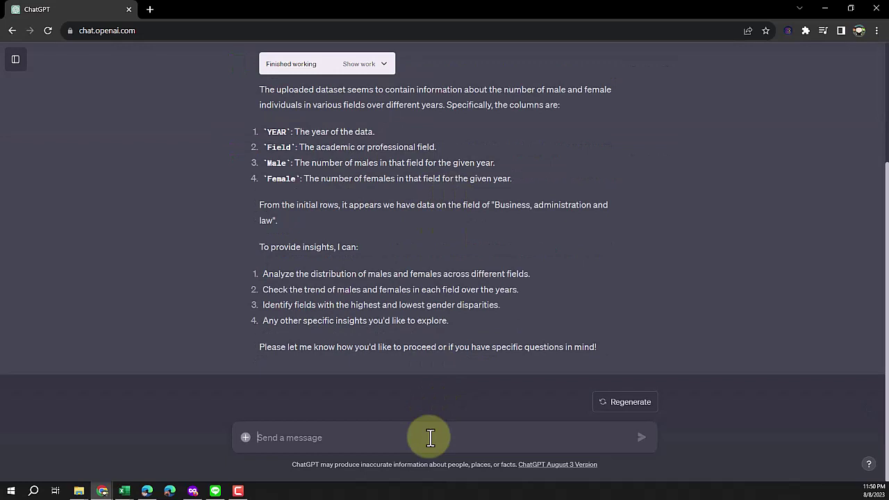
Step: Send 'just give me what you got' to request all insights and the chart
{"action": "type", "text": "just g"}
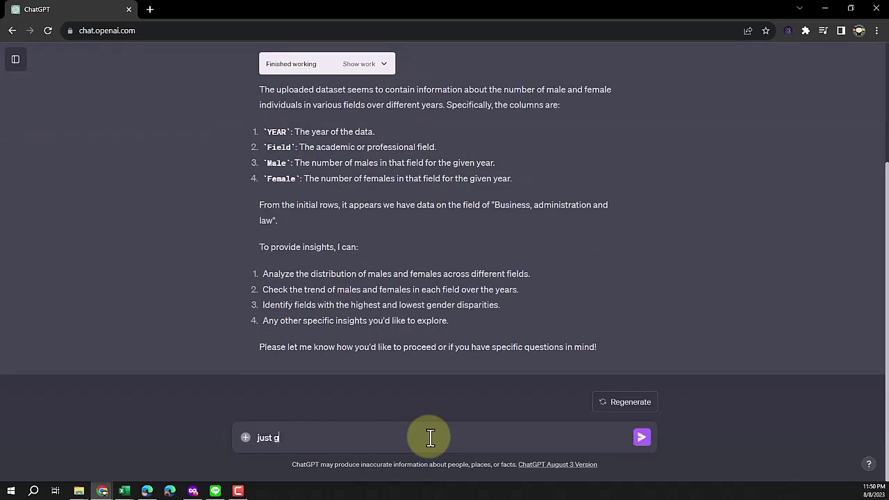
{"action": "type", "text": "ive me what you got"}
{"action": "key", "text": "Return"}
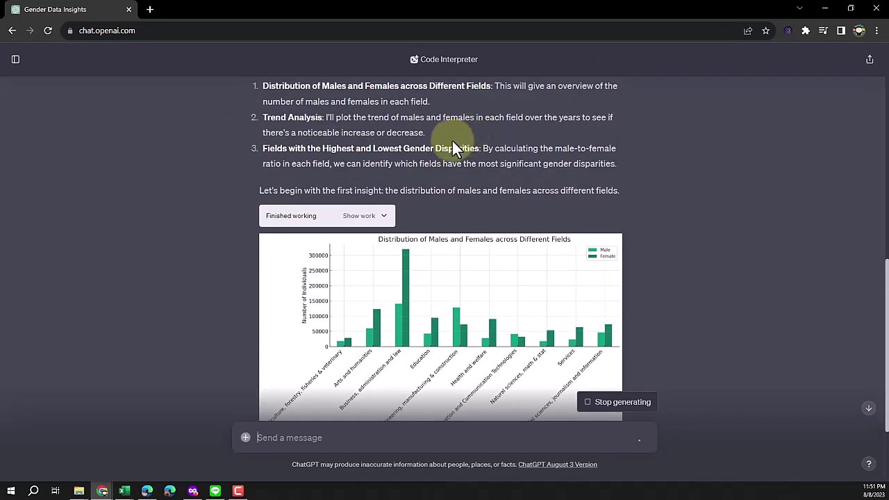
Step: Read the distribution findings, marking 'Business, administration and law' and the trends-over-the-years phrase
{"action": "scroll", "coordinate": [452, 143], "scroll_direction": "up", "scroll_amount": 1}
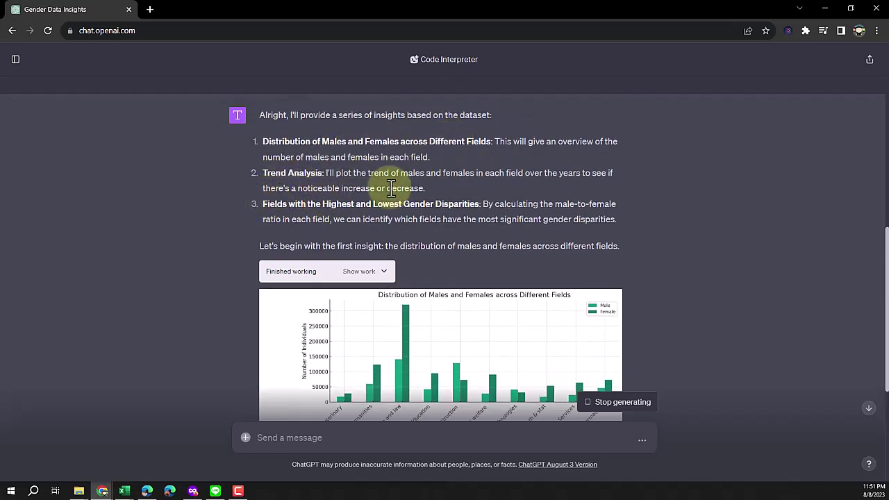
{"action": "scroll", "coordinate": [679, 224], "scroll_direction": "down", "scroll_amount": 1}
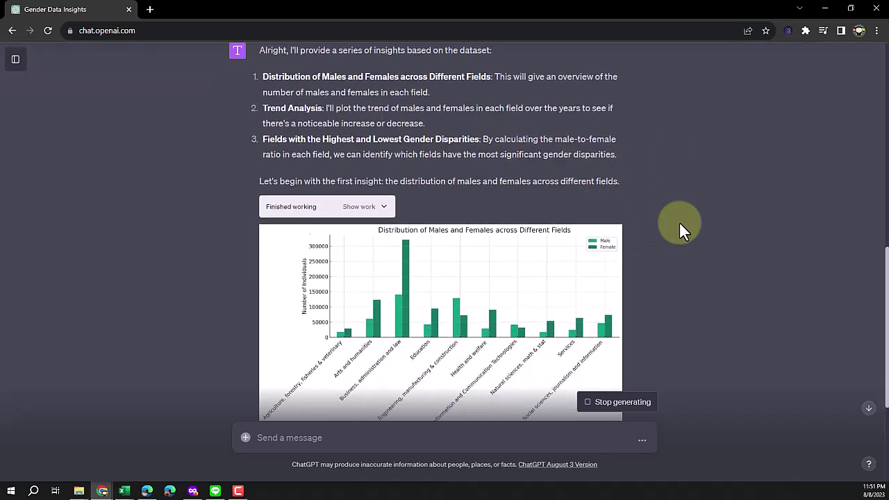
{"action": "scroll", "coordinate": [679, 220], "scroll_direction": "down", "scroll_amount": 2}
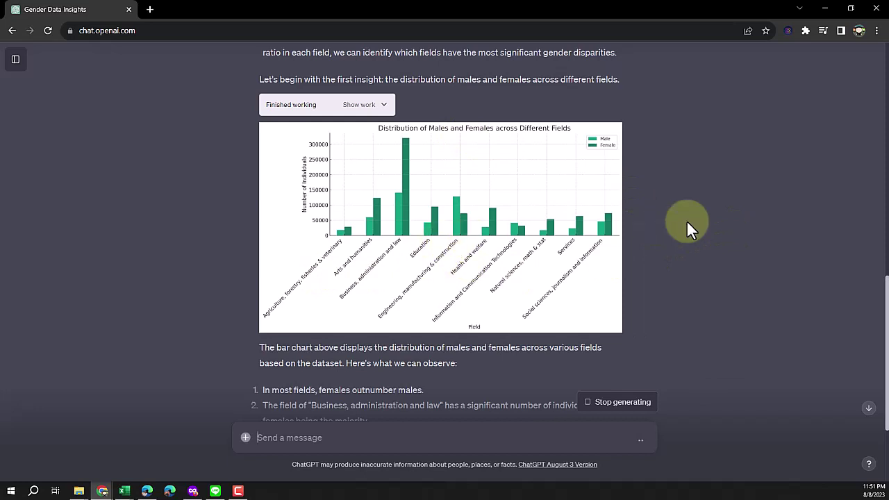
{"action": "scroll", "coordinate": [688, 221], "scroll_direction": "down", "scroll_amount": 1}
{"action": "scroll", "coordinate": [689, 220], "scroll_direction": "down", "scroll_amount": 1}
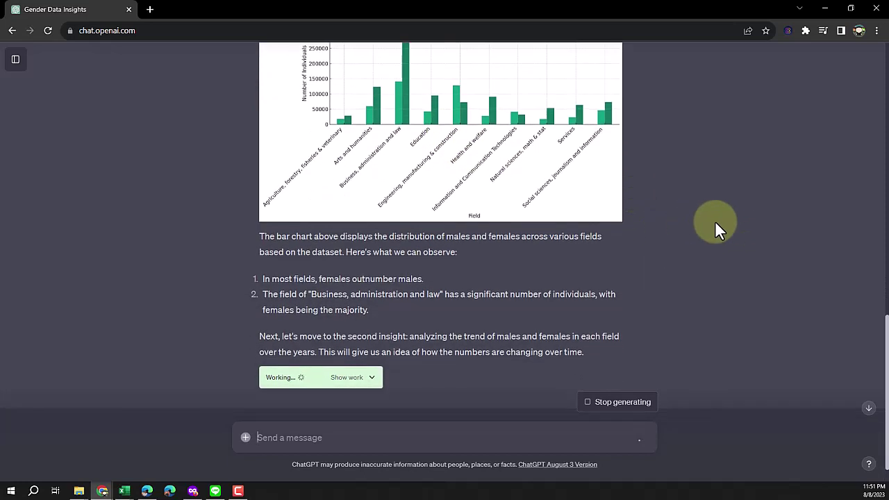
{"action": "scroll", "coordinate": [715, 220], "scroll_direction": "down", "scroll_amount": 1}
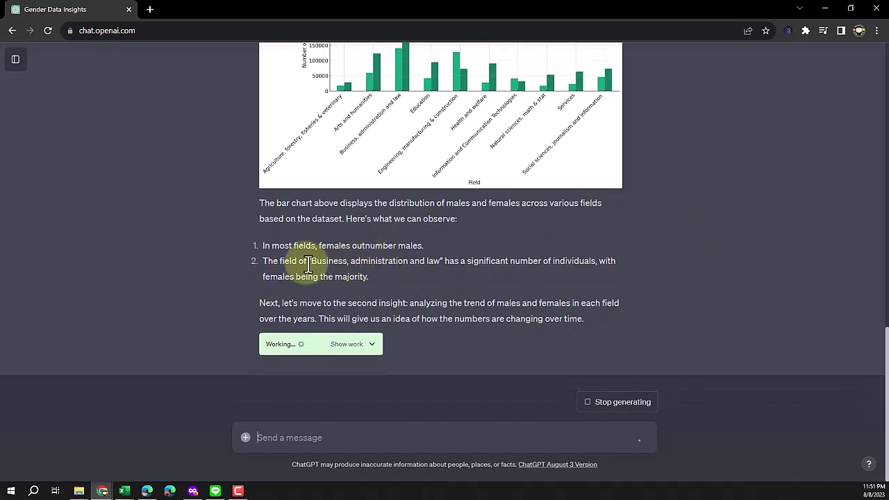
{"action": "left_click_drag", "start_coordinate": [310, 261], "coordinate": [442, 262]}
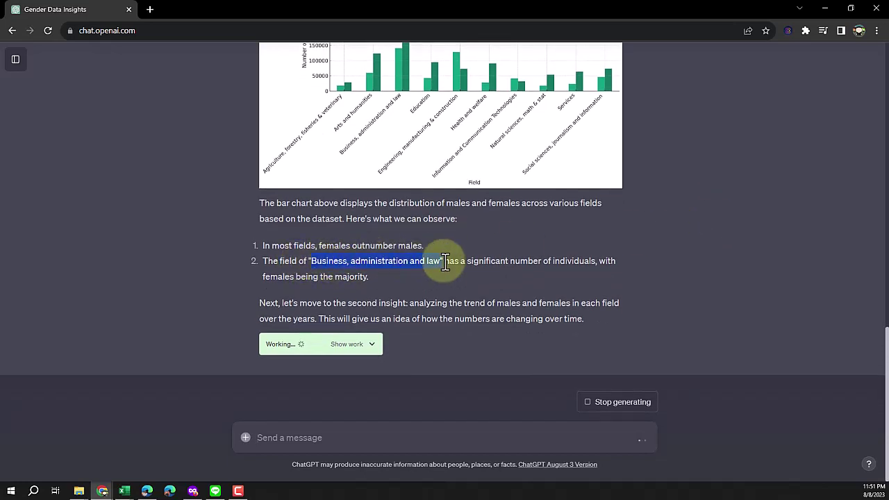
{"action": "left_click", "coordinate": [565, 275]}
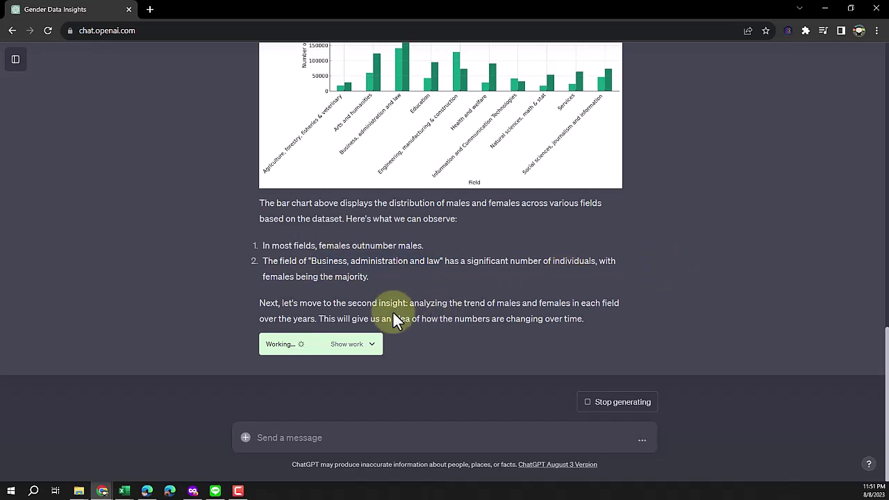
{"action": "left_click_drag", "start_coordinate": [259, 319], "coordinate": [311, 319]}
{"action": "left_click", "coordinate": [541, 289]}
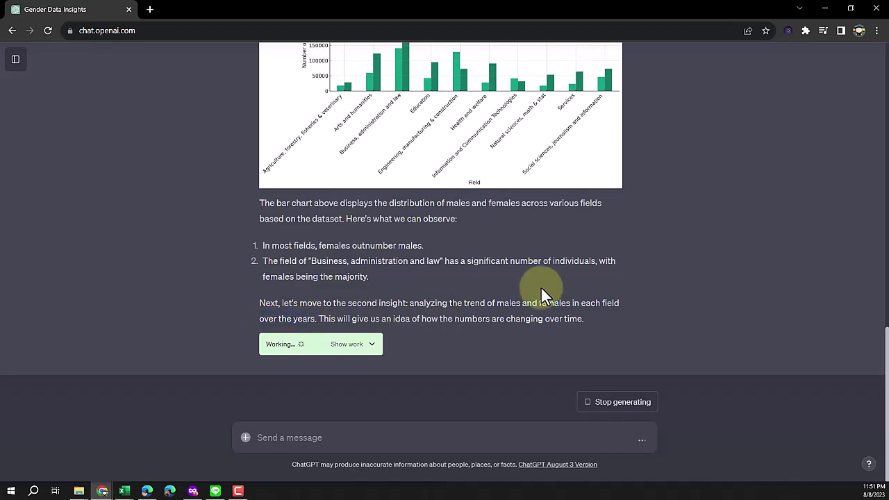
{"action": "scroll", "coordinate": [686, 284], "scroll_direction": "up", "scroll_amount": 2}
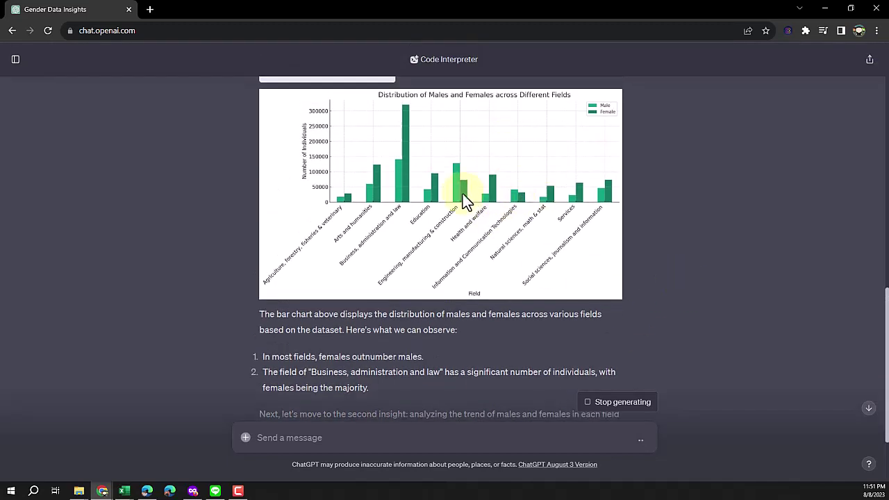
{"action": "scroll", "coordinate": [722, 213], "scroll_direction": "down", "scroll_amount": 2}
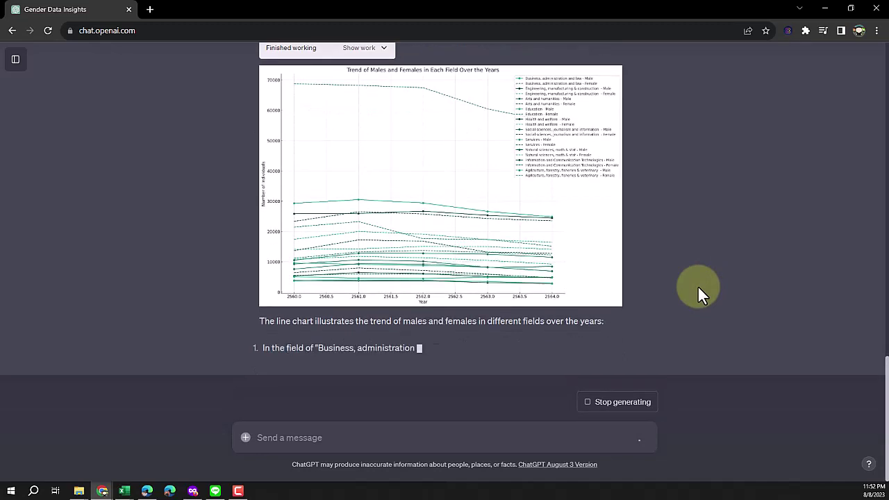
Step: Scroll along with the trend-chart explanation as the male-to-female ratio calculation begins
{"action": "scroll", "coordinate": [697, 285], "scroll_direction": "up", "scroll_amount": 1}
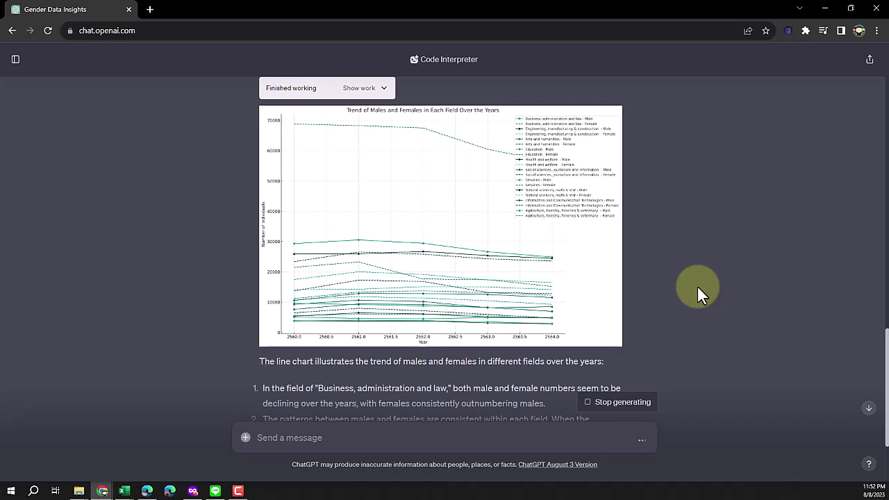
{"action": "scroll", "coordinate": [697, 285], "scroll_direction": "down", "scroll_amount": 2}
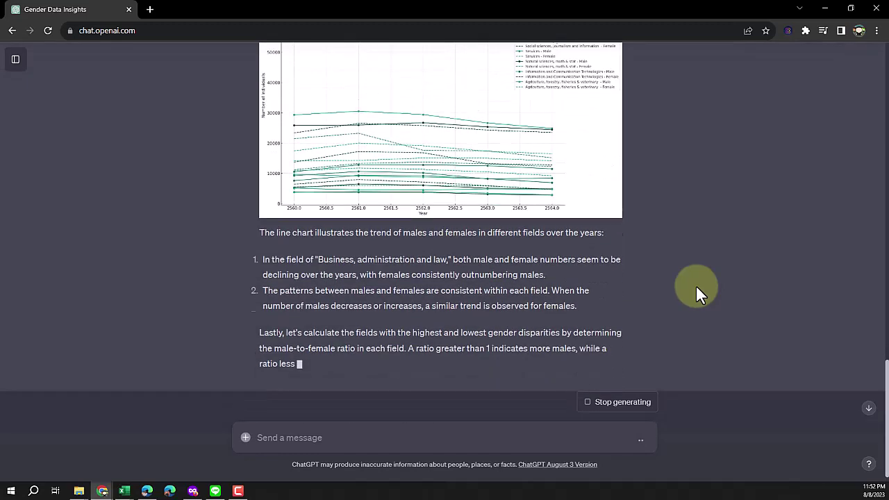
{"action": "scroll", "coordinate": [693, 283], "scroll_direction": "up", "scroll_amount": 1}
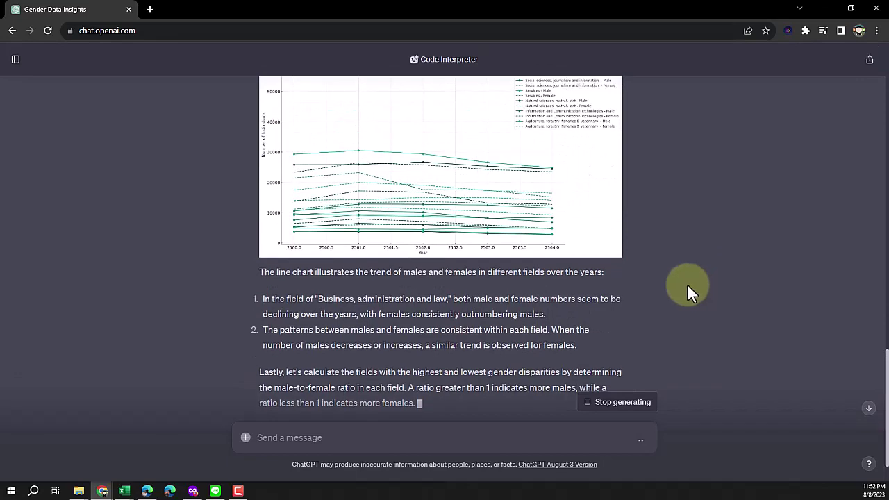
{"action": "scroll", "coordinate": [666, 263], "scroll_direction": "down", "scroll_amount": 1}
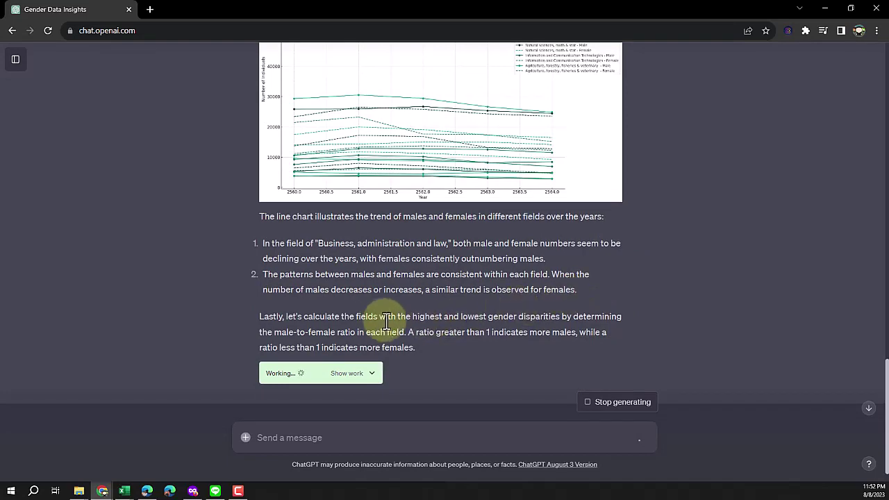
Step: Scroll to the finished ratios: Engineering, manufacturing & construction about 1.77, Health and welfare about 0.31
{"action": "scroll", "coordinate": [678, 300], "scroll_direction": "down", "scroll_amount": 1}
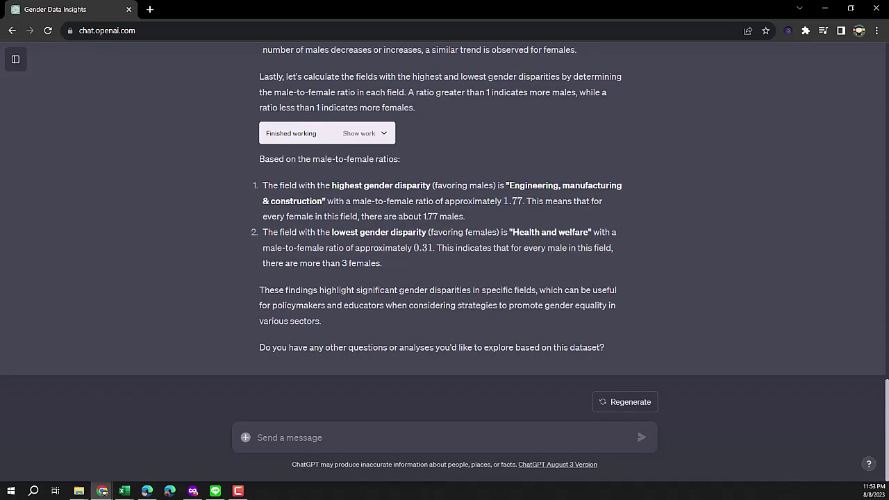
{"action": "key", "text": "F10"}
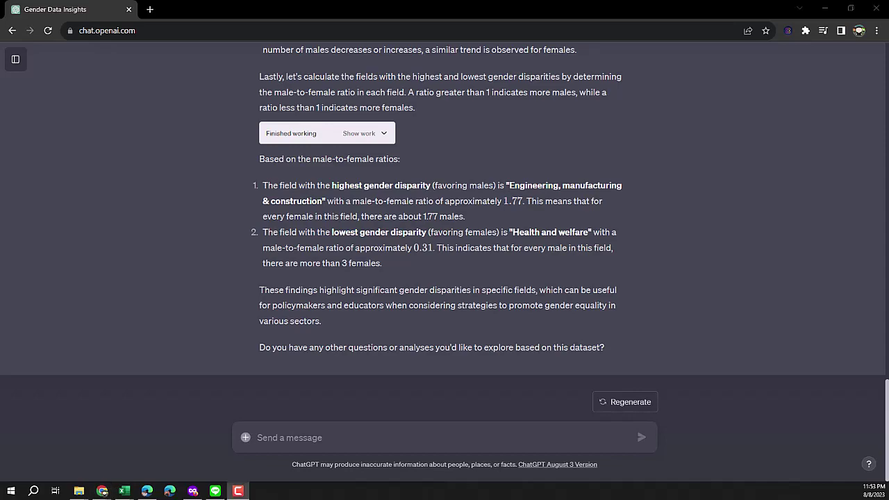
Step: Switch to the Excel ISCED workbook and bring the per-field small-multiples charts into view
{"action": "key", "text": "alt+Tab"}
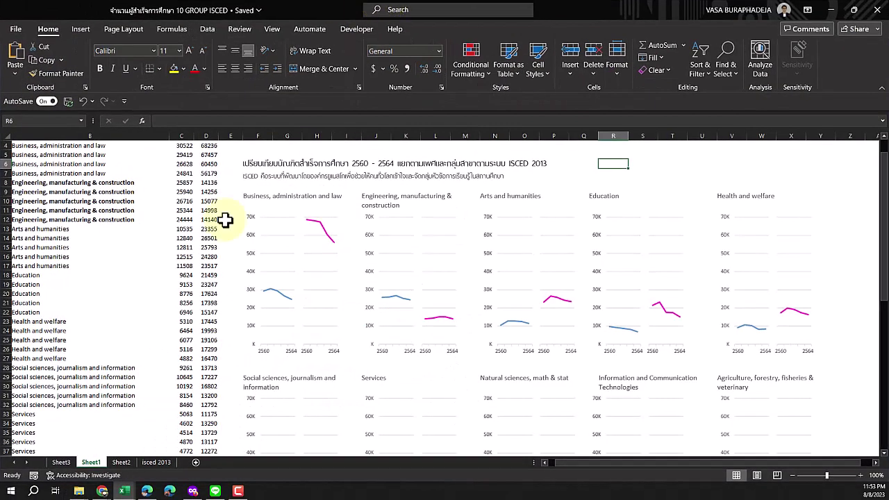
{"action": "scroll", "coordinate": [227, 235], "scroll_direction": "down", "scroll_amount": 10}
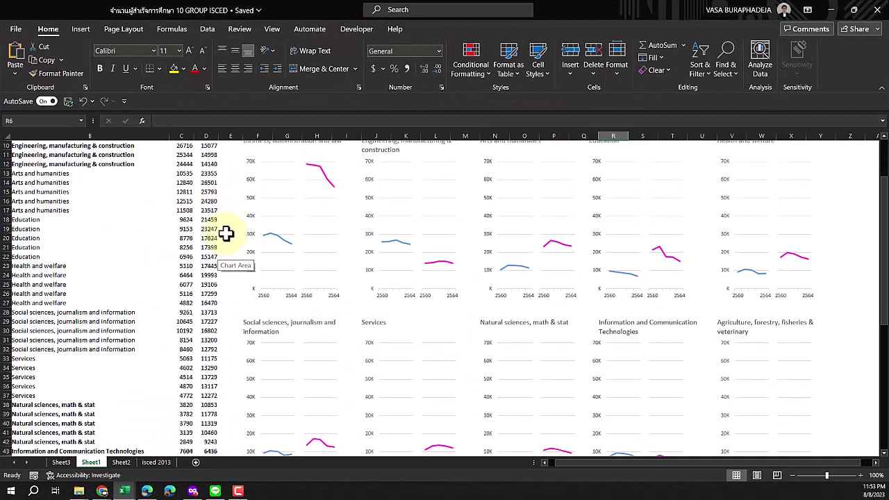
{"action": "scroll", "coordinate": [226, 235], "scroll_direction": "down", "scroll_amount": 3}
{"action": "left_click", "coordinate": [290, 246]}
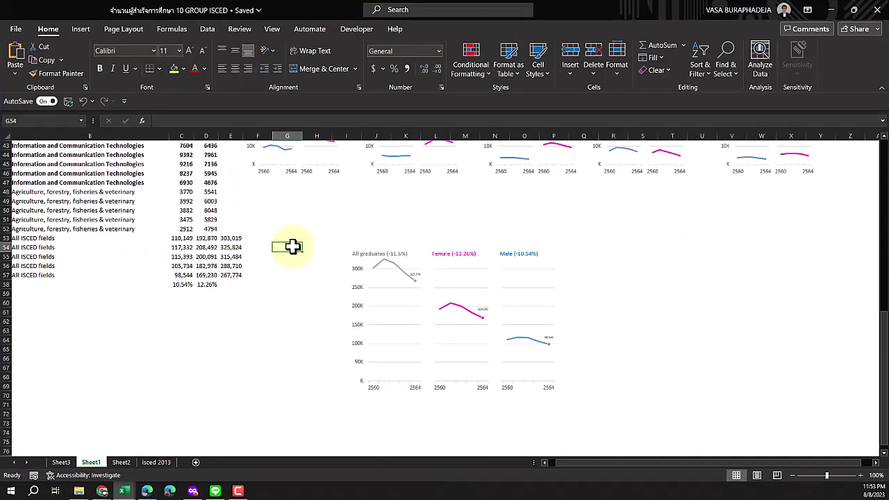
{"action": "left_click", "coordinate": [731, 284]}
{"action": "scroll", "coordinate": [634, 271], "scroll_direction": "down", "scroll_amount": 2}
{"action": "scroll", "coordinate": [678, 248], "scroll_direction": "up", "scroll_amount": 1}
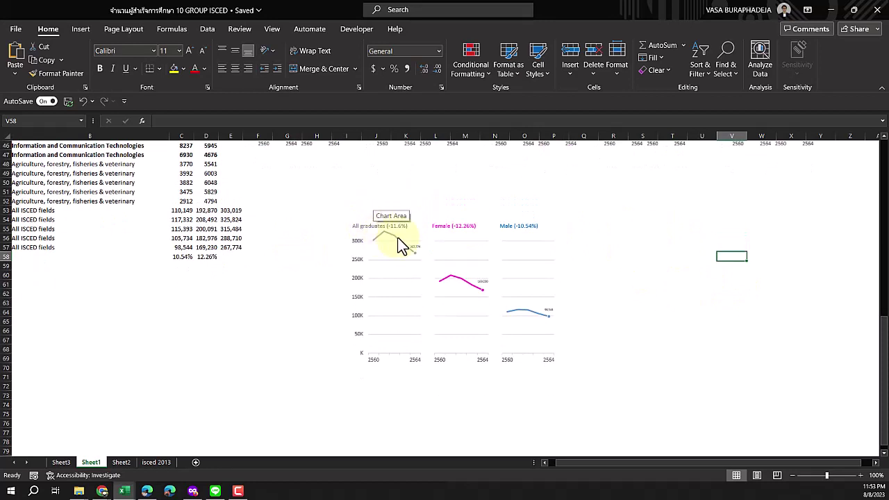
{"action": "left_click", "coordinate": [318, 265]}
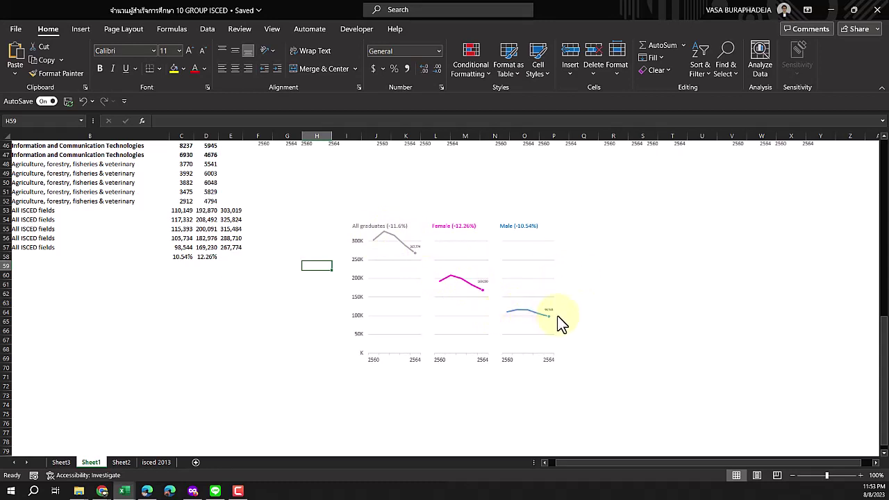
Step: Switch the workbook to Full-screen mode through Ribbon Display Options
{"action": "left_click", "coordinate": [601, 324]}
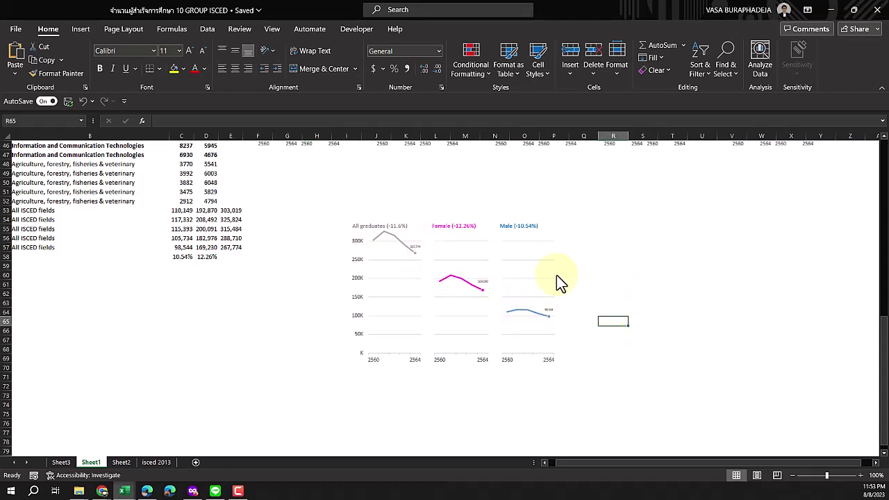
{"action": "left_click", "coordinate": [624, 300]}
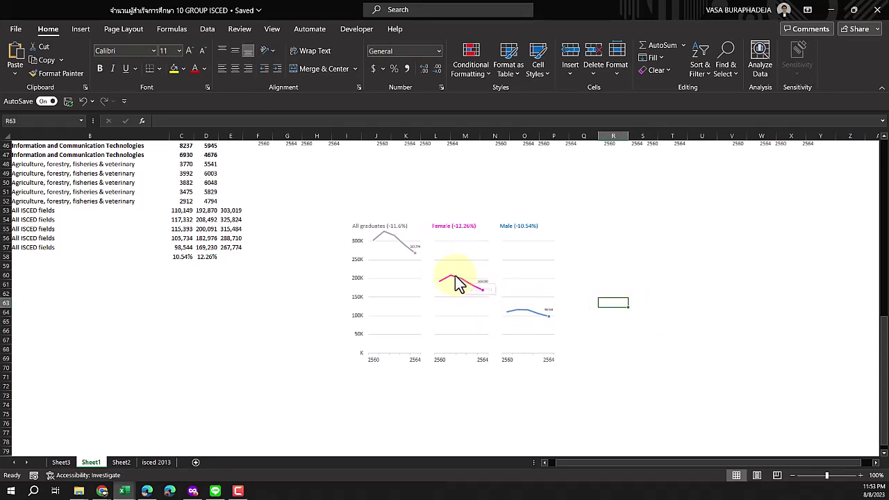
{"action": "left_click", "coordinate": [665, 303]}
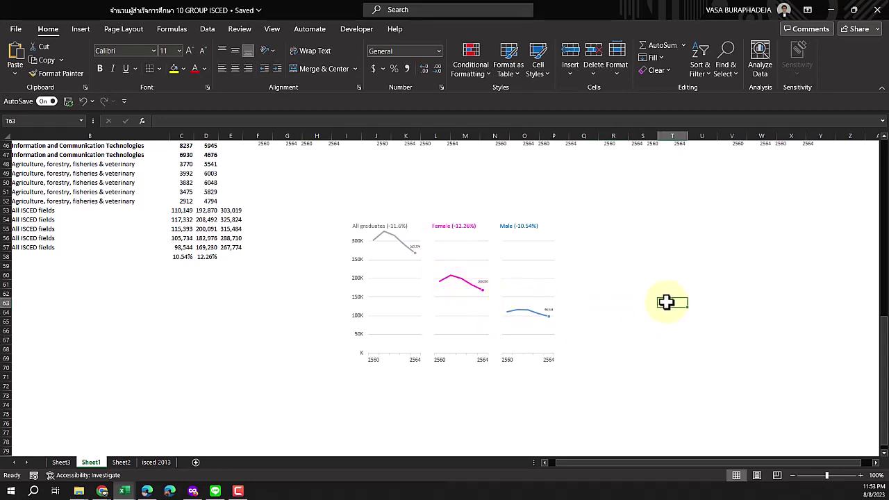
{"action": "left_click", "coordinate": [636, 276]}
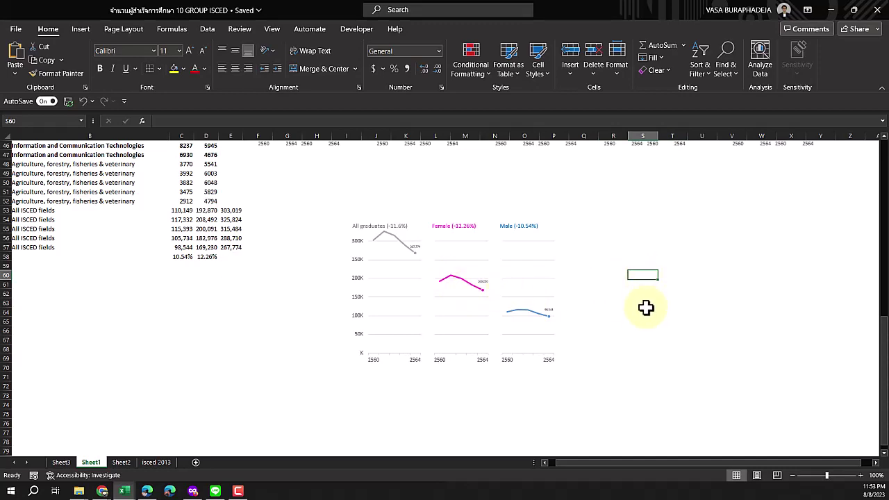
{"action": "left_click", "coordinate": [637, 302]}
{"action": "scroll", "coordinate": [637, 302], "scroll_direction": "up", "scroll_amount": 5}
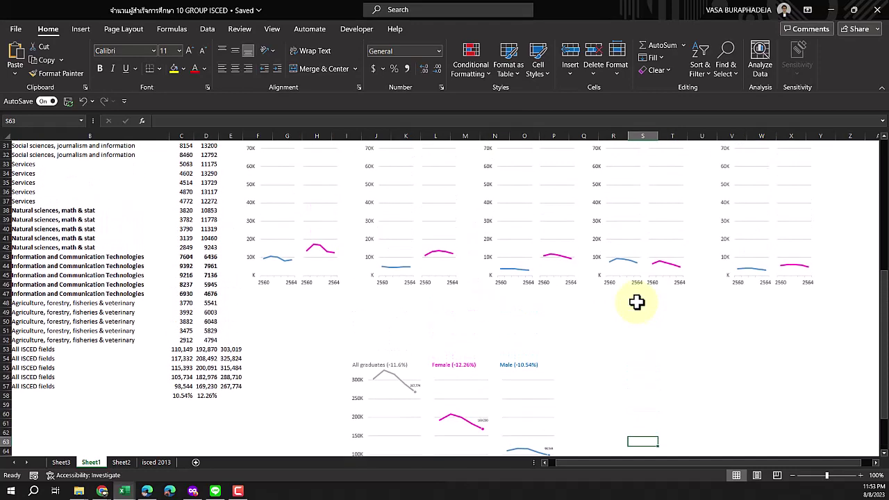
{"action": "left_click", "coordinate": [637, 303]}
{"action": "scroll", "coordinate": [637, 304], "scroll_direction": "up", "scroll_amount": 6}
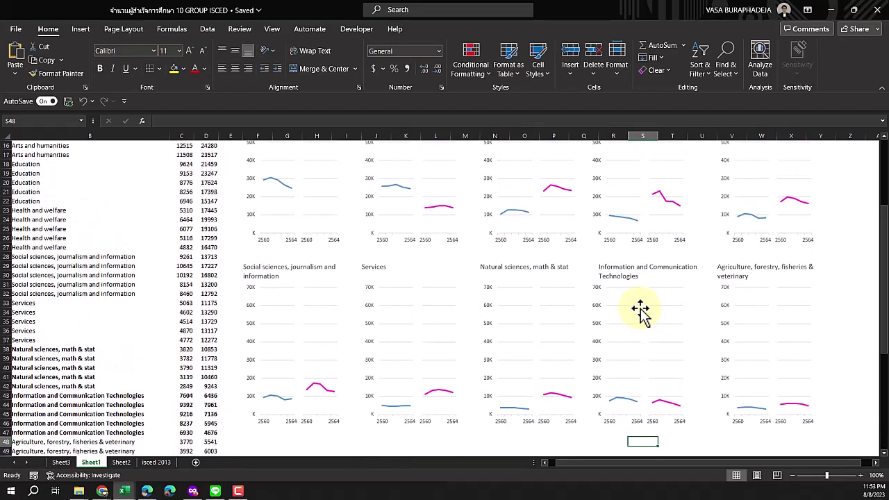
Step: Switch the Excel workbook to full-screen view
{"action": "left_click", "coordinate": [807, 10]}
{"action": "left_click", "coordinate": [782, 31]}
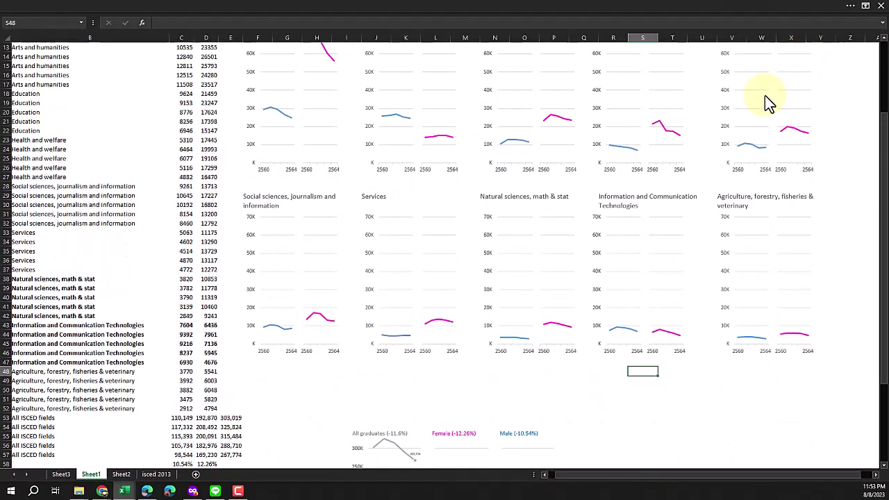
{"action": "left_click", "coordinate": [861, 191]}
{"action": "left_click_drag", "start_coordinate": [884, 193], "coordinate": [883, 165]}
{"action": "left_click", "coordinate": [867, 178]}
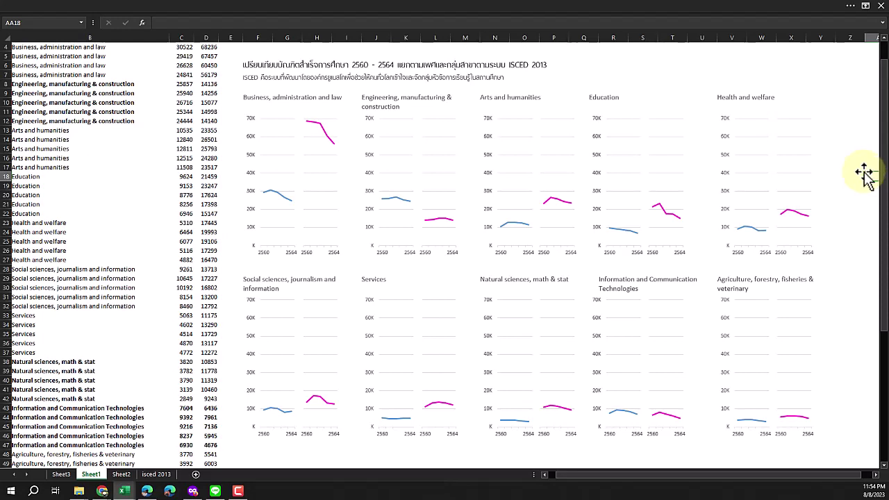
Step: Inspect the pink Female series values on the Business, administration and law chart
{"action": "left_click", "coordinate": [230, 159]}
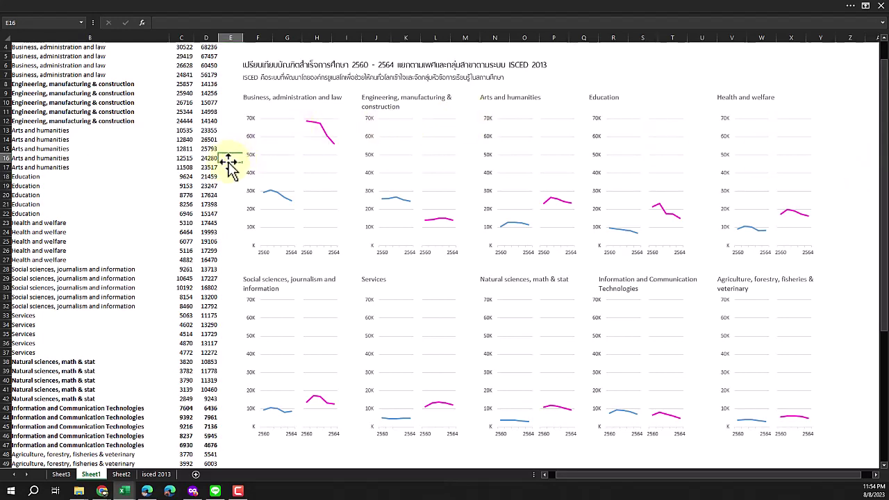
{"action": "left_click", "coordinate": [131, 214]}
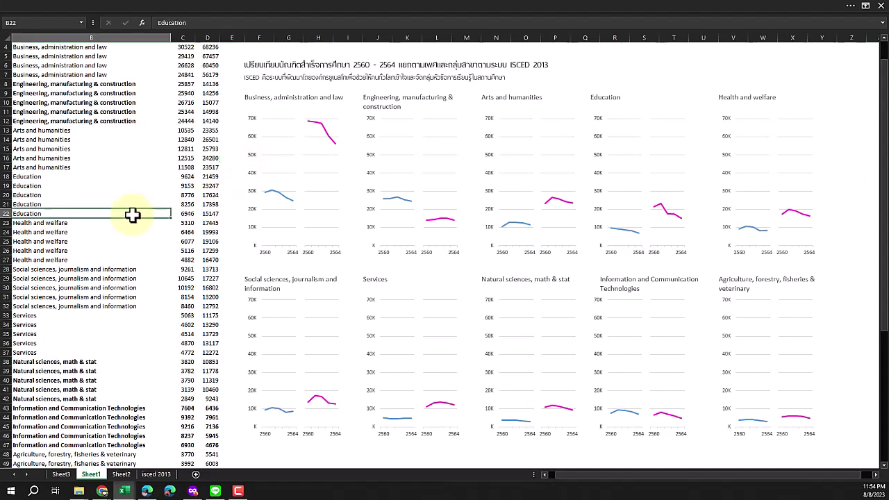
{"action": "left_click", "coordinate": [287, 123]}
{"action": "left_click", "coordinate": [326, 122]}
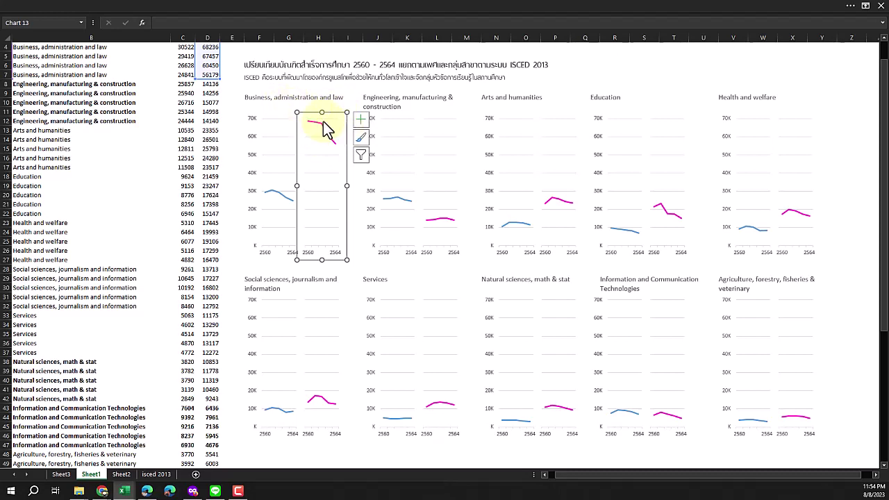
{"action": "mouse_move", "coordinate": [312, 127]}
{"action": "left_click", "coordinate": [844, 243]}
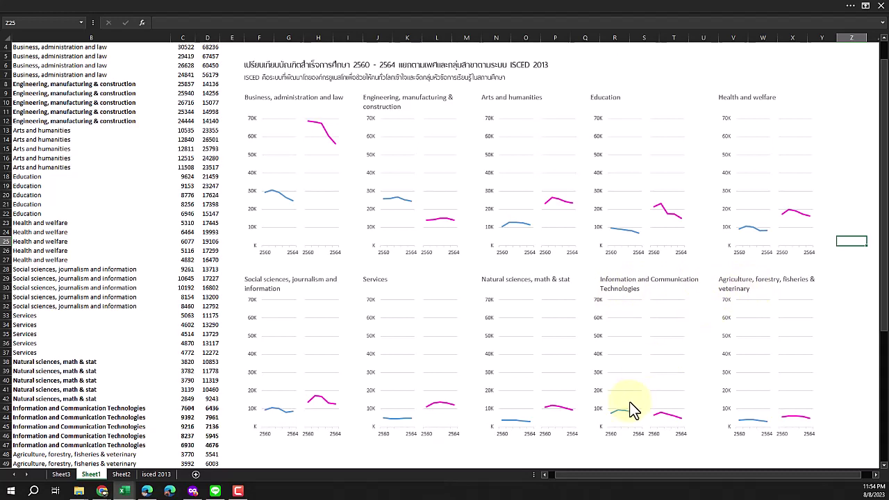
Step: Return to ChatGPT's 'Trend of Males and Females in Each Field Over the Years' line chart
{"action": "mouse_move", "coordinate": [653, 418]}
{"action": "left_click", "coordinate": [859, 407]}
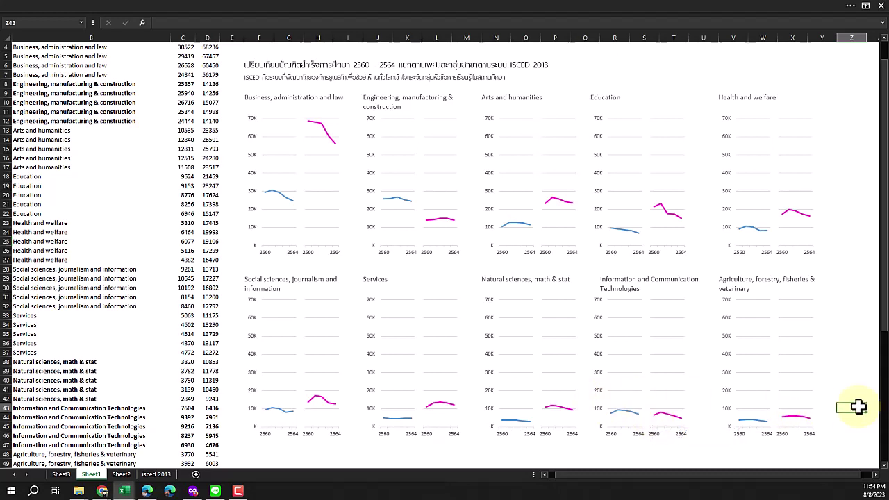
{"action": "left_click", "coordinate": [834, 353]}
{"action": "left_click", "coordinate": [849, 296]}
{"action": "left_click", "coordinate": [858, 216]}
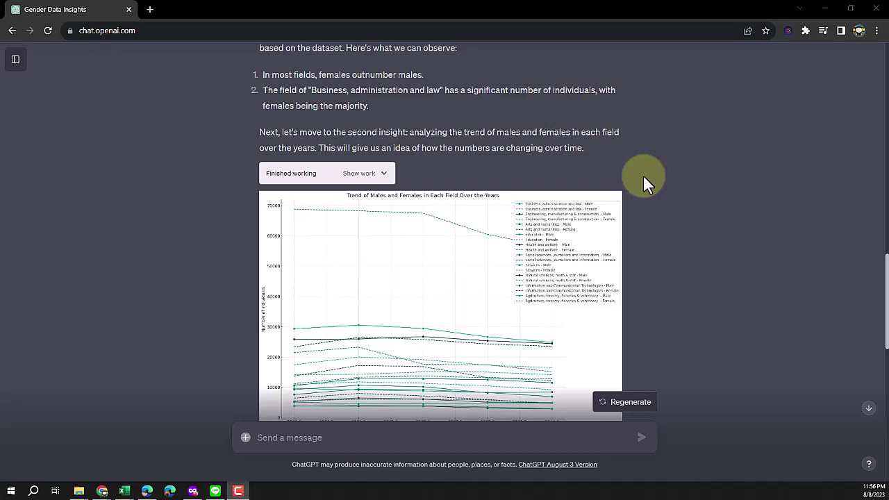
{"action": "scroll", "coordinate": [660, 155], "scroll_direction": "up", "scroll_amount": 1}
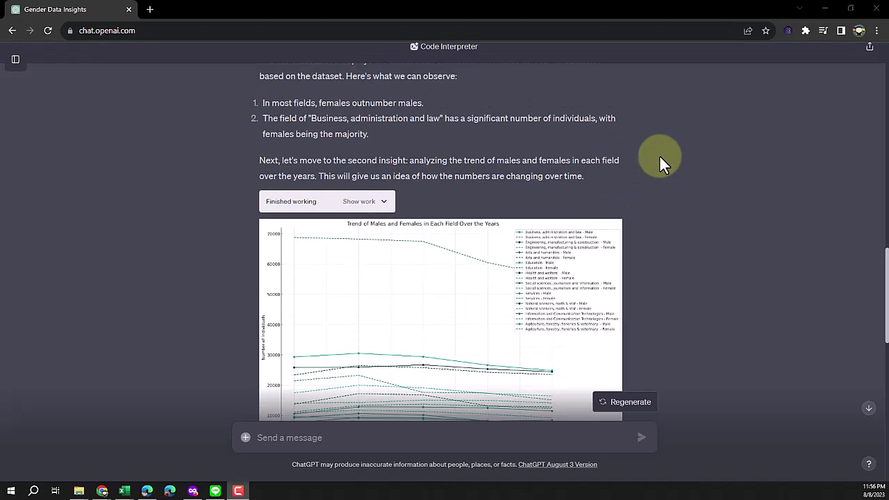
{"action": "scroll", "coordinate": [639, 157], "scroll_direction": "up", "scroll_amount": 1}
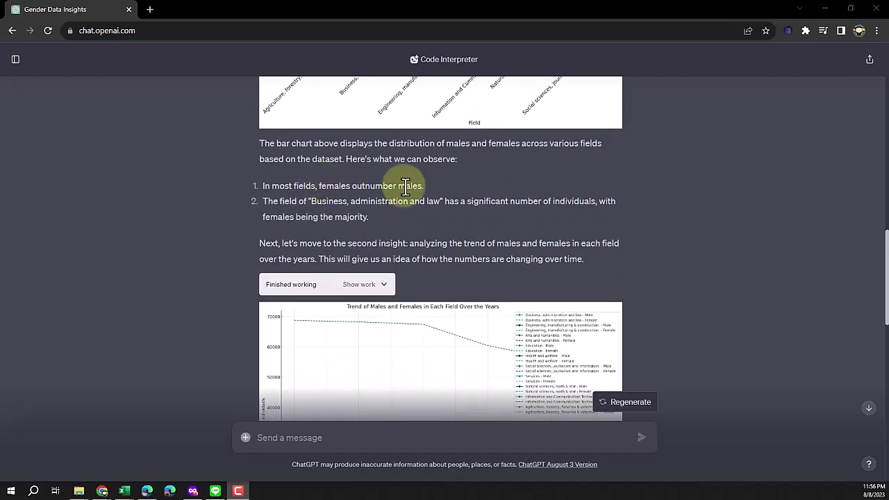
{"action": "scroll", "coordinate": [400, 184], "scroll_direction": "up", "scroll_amount": 5}
{"action": "scroll", "coordinate": [338, 217], "scroll_direction": "up", "scroll_amount": 1}
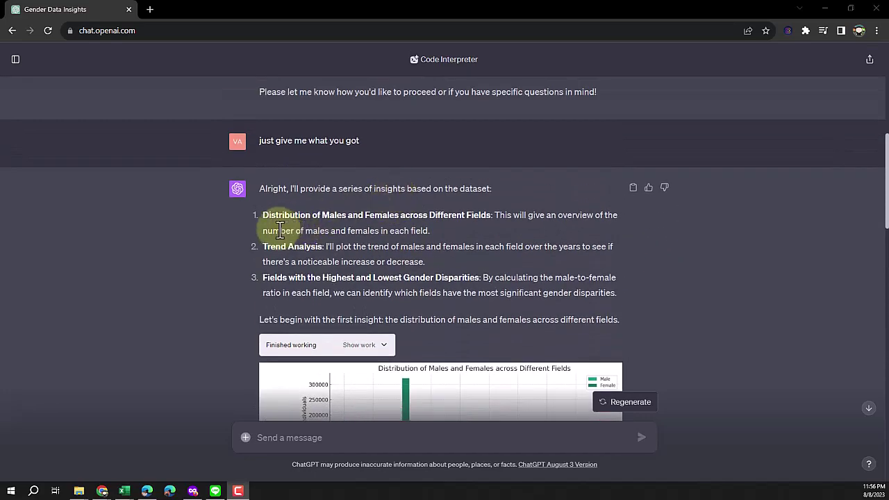
{"action": "scroll", "coordinate": [343, 208], "scroll_direction": "up", "scroll_amount": 4}
{"action": "scroll", "coordinate": [343, 208], "scroll_direction": "up", "scroll_amount": 3}
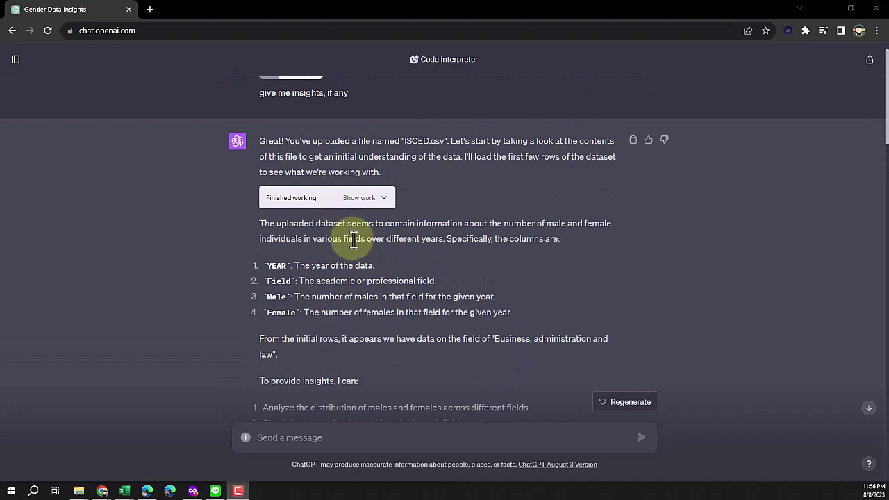
{"action": "left_click_drag", "start_coordinate": [297, 266], "coordinate": [392, 266]}
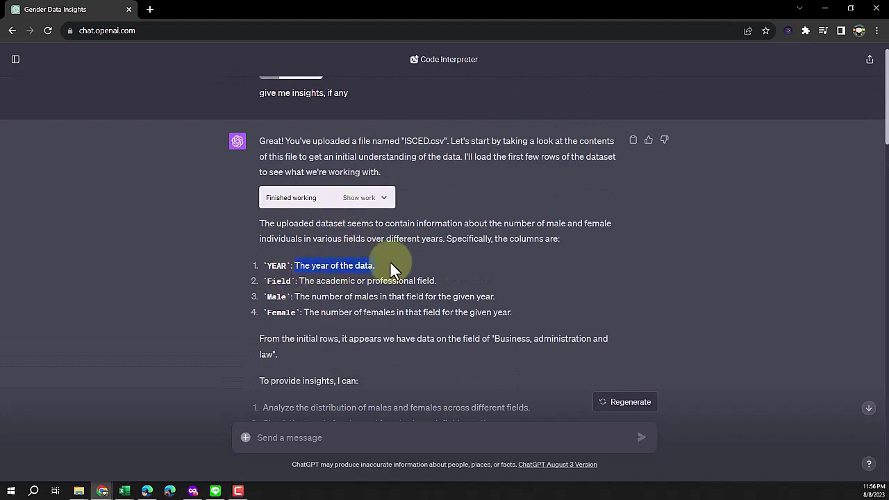
{"action": "scroll", "coordinate": [587, 254], "scroll_direction": "down", "scroll_amount": 9}
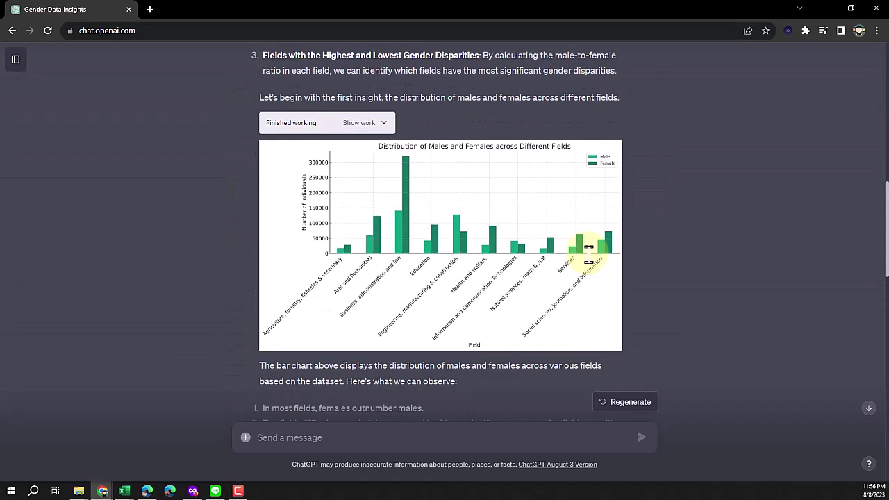
{"action": "scroll", "coordinate": [589, 254], "scroll_direction": "down", "scroll_amount": 6}
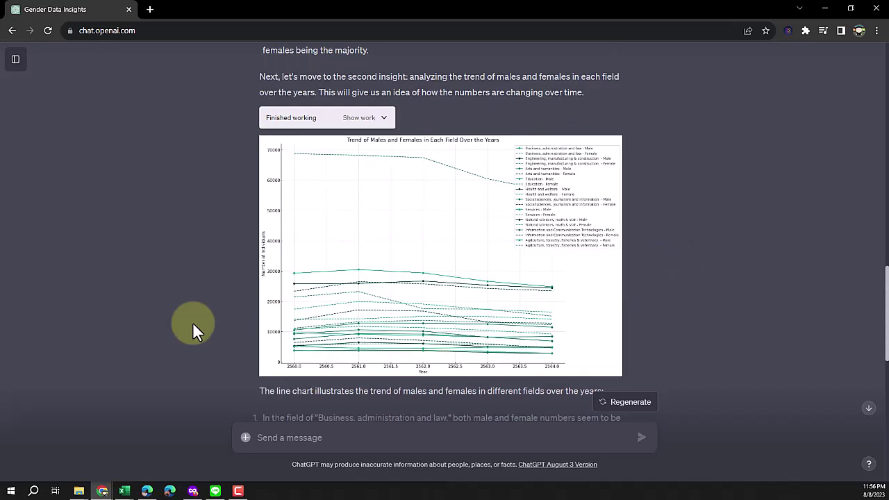
{"action": "scroll", "coordinate": [200, 312], "scroll_direction": "down", "scroll_amount": 3}
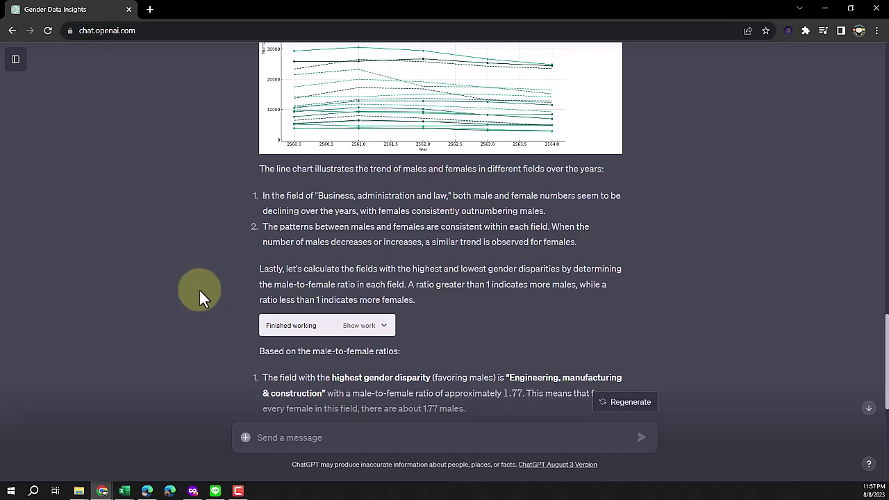
{"action": "scroll", "coordinate": [236, 285], "scroll_direction": "up", "scroll_amount": 1}
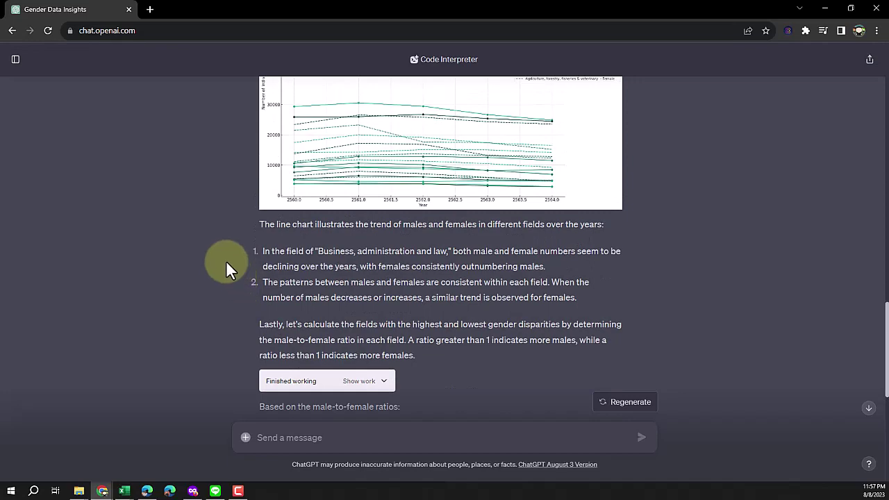
{"action": "scroll", "coordinate": [226, 268], "scroll_direction": "up", "scroll_amount": 10}
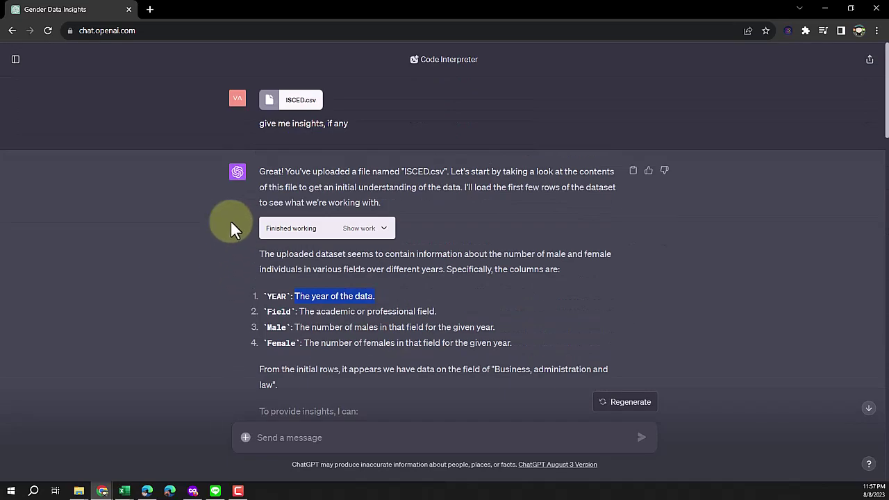
Step: Open the first 'give me insights, if any' ISCED.csv prompt for editing
{"action": "left_click", "coordinate": [175, 203]}
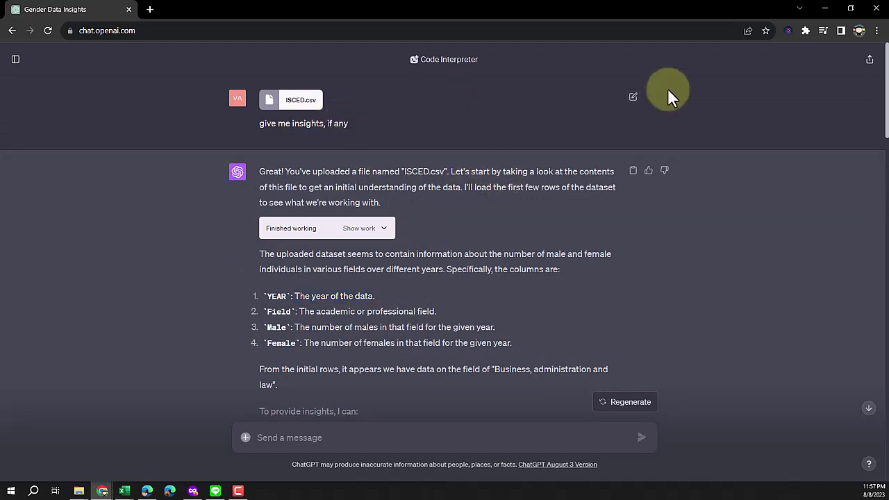
{"action": "left_click", "coordinate": [632, 97]}
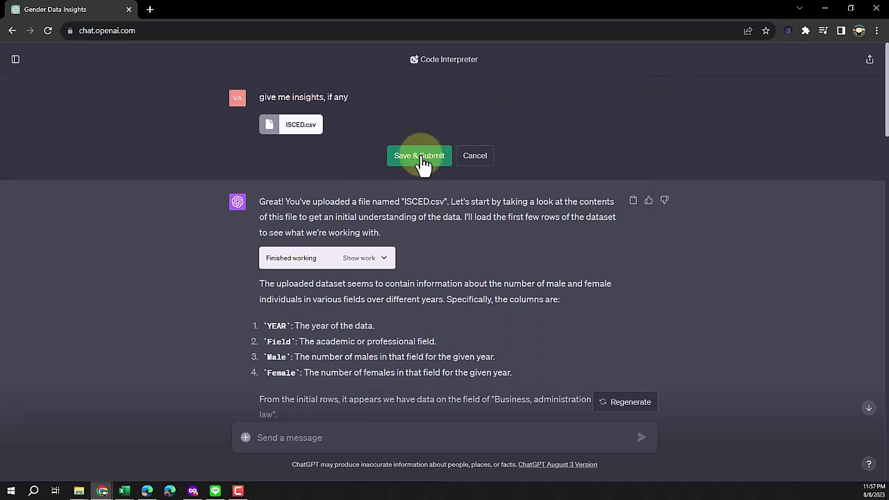
{"action": "left_click", "coordinate": [471, 161]}
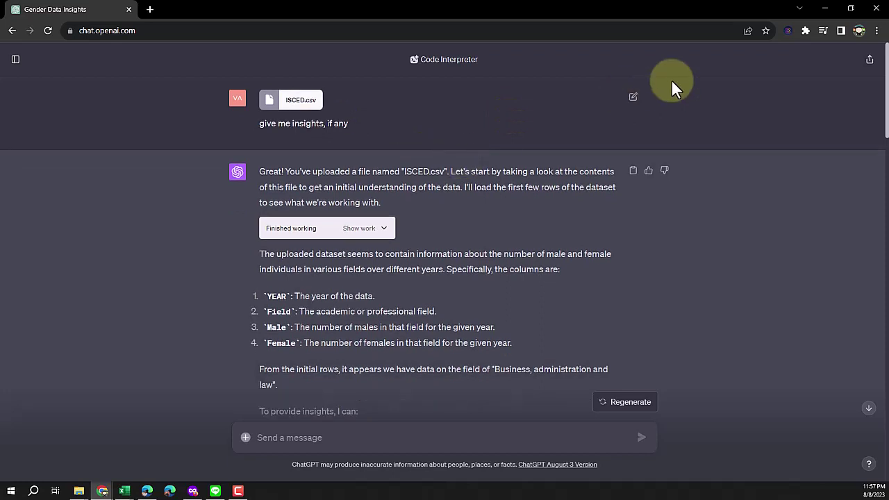
{"action": "left_click", "coordinate": [634, 100]}
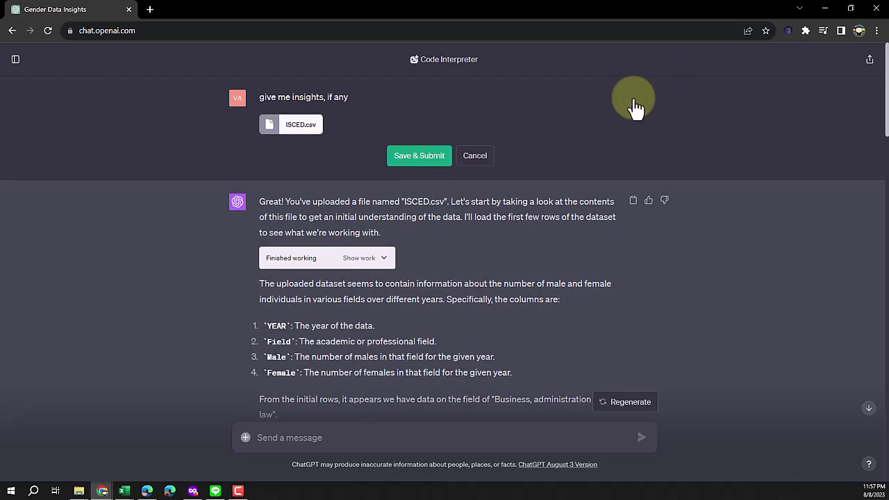
Step: Resubmit the unchanged ISCED.csv prompt, starting a version 2/2 reply
{"action": "left_click", "coordinate": [418, 158]}
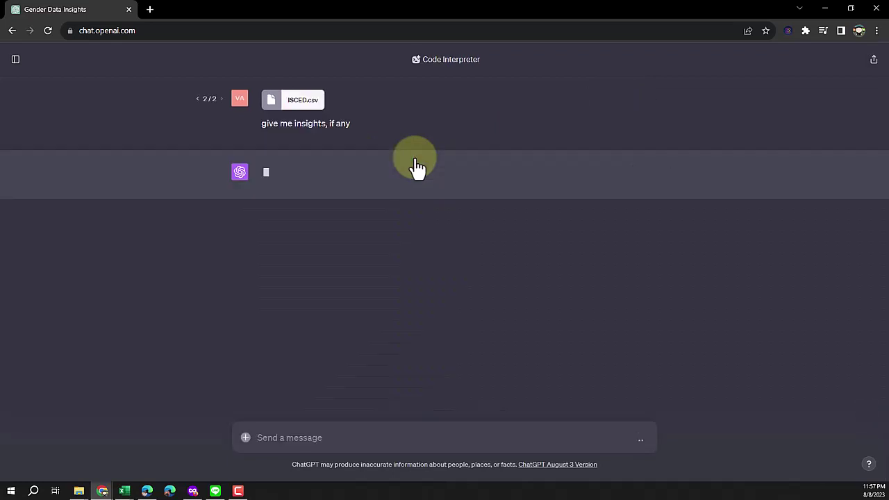